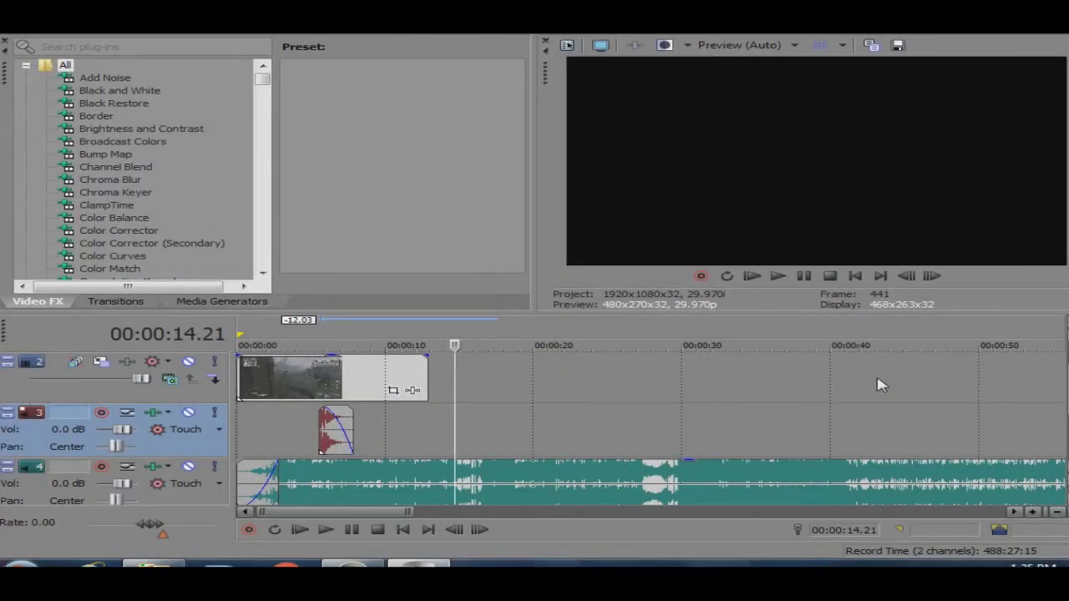
Enable Disable resample in the gameplay clip's event properties.
right_click(320, 399)
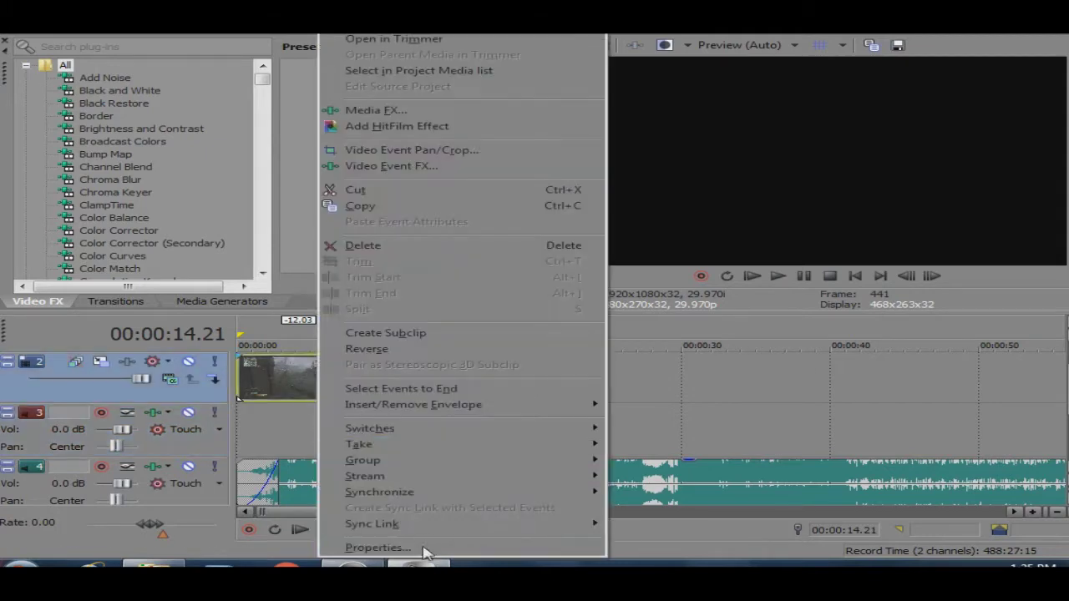
click(370, 543)
click(443, 232)
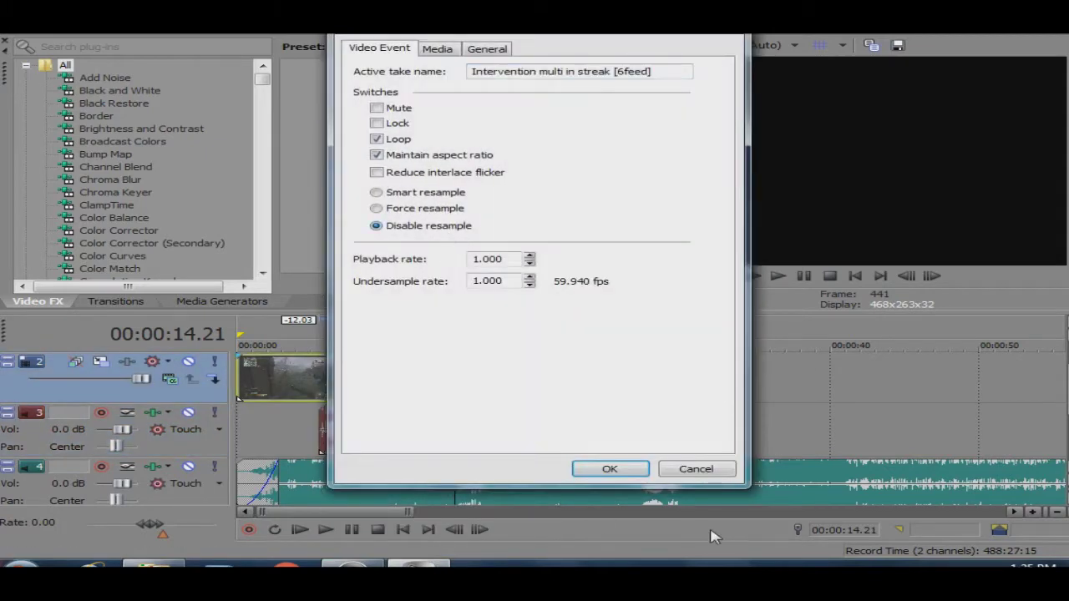
click(640, 468)
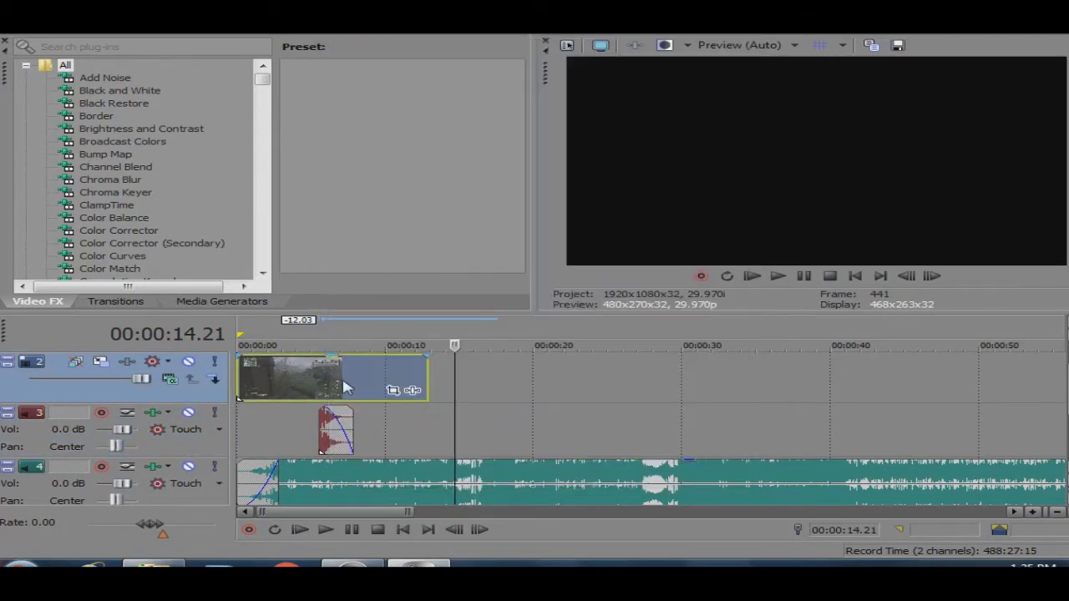
Zoom the timeline to the first twelve seconds and preview the footage from about 00:00:02.
click(289, 441)
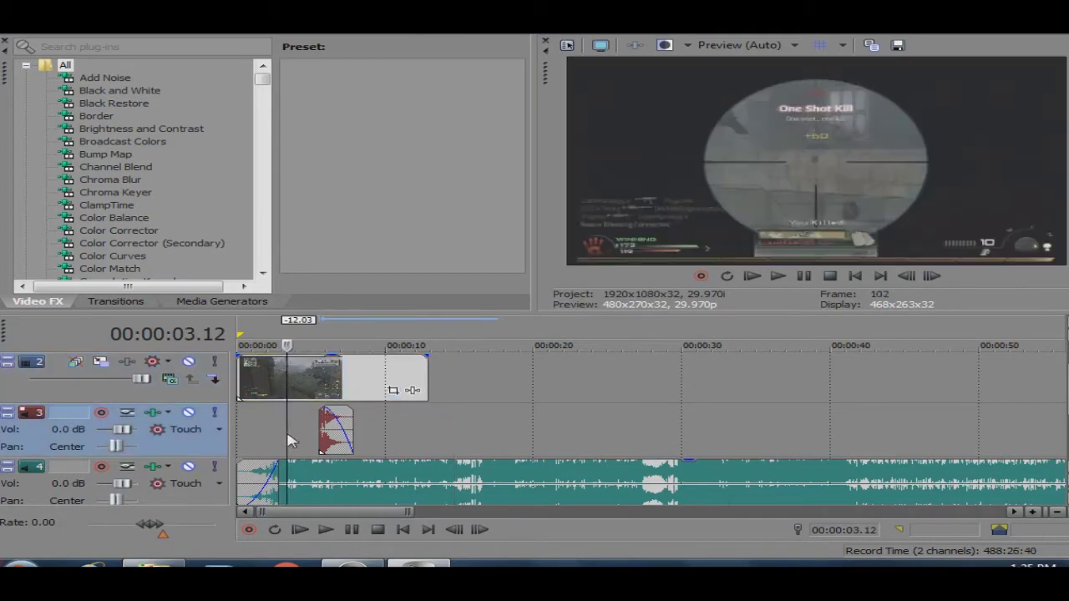
click(1034, 513)
click(492, 431)
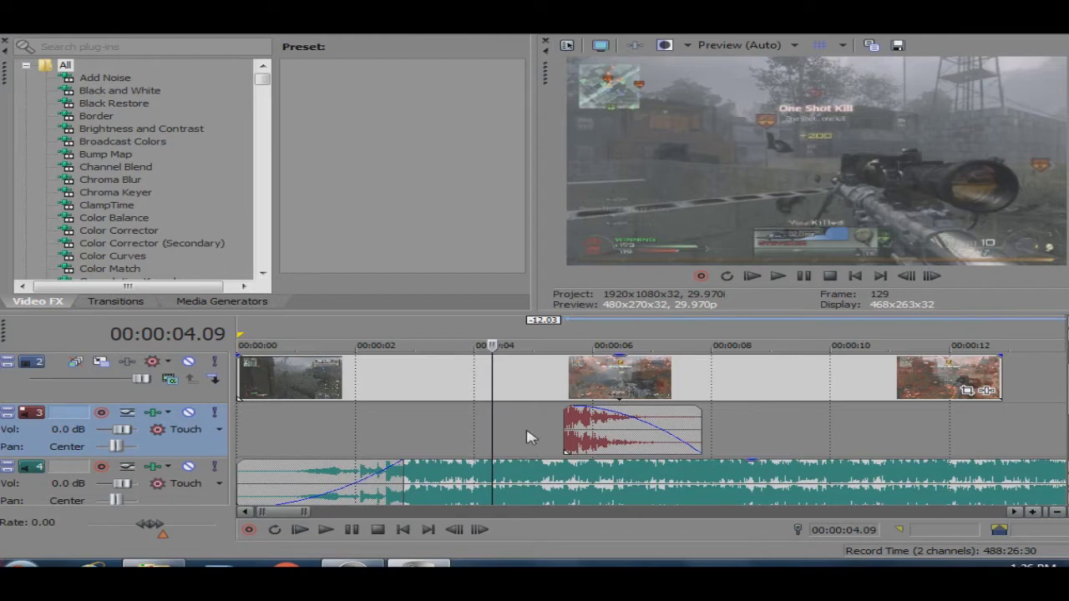
key(space)
click(480, 443)
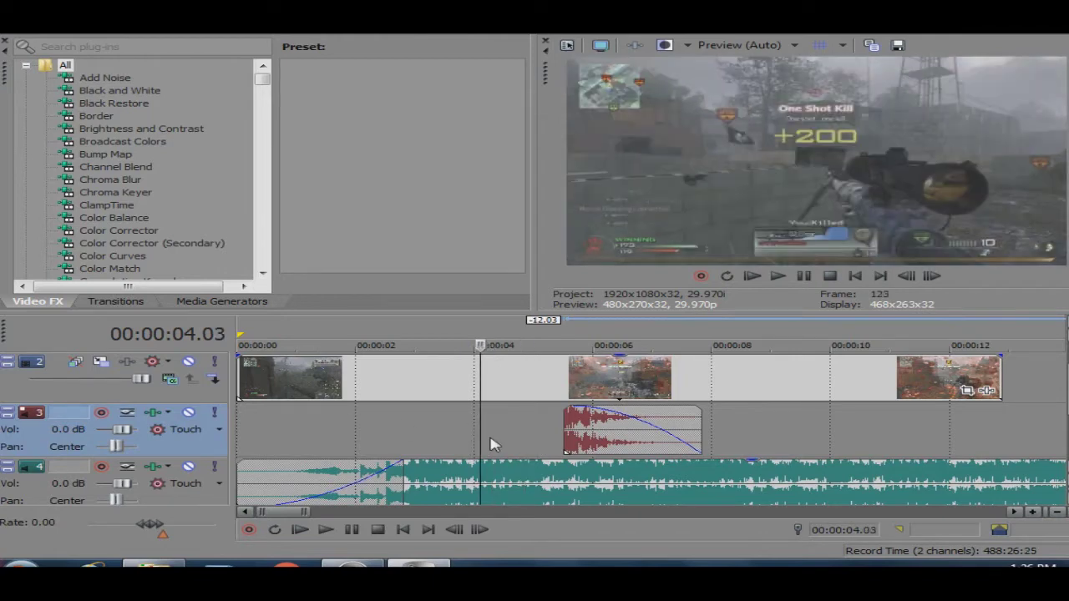
click(412, 439)
click(357, 436)
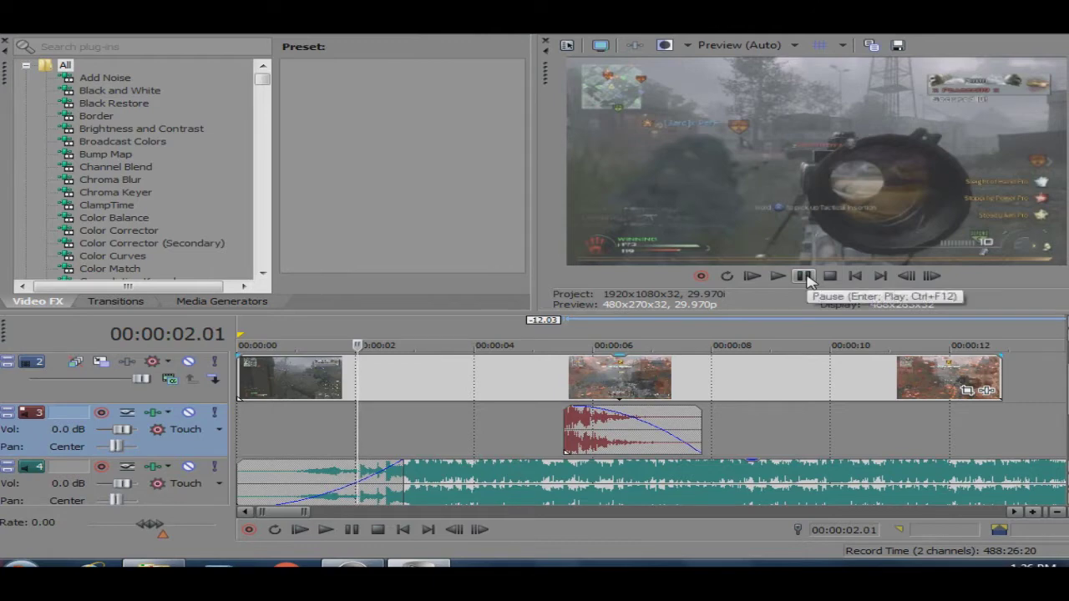
click(803, 276)
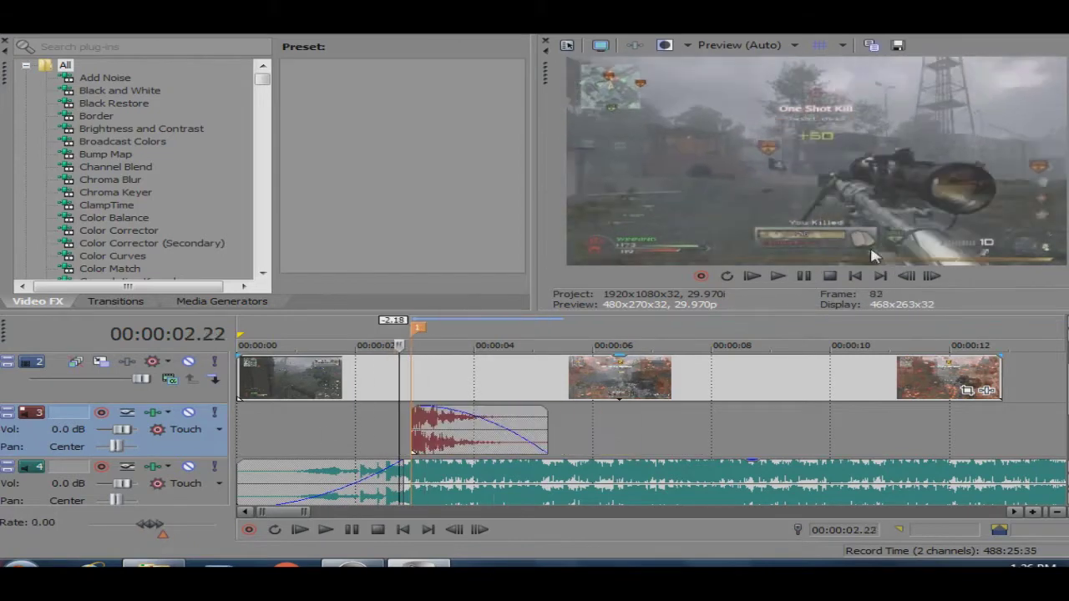
Reposition the first clip and add a Velocity envelope to it.
click(373, 344)
mouse_move(368, 376)
mouse_down()
mouse_move(364, 359)
mouse_move(370, 393)
mouse_up()
right_click(418, 368)
click(466, 442)
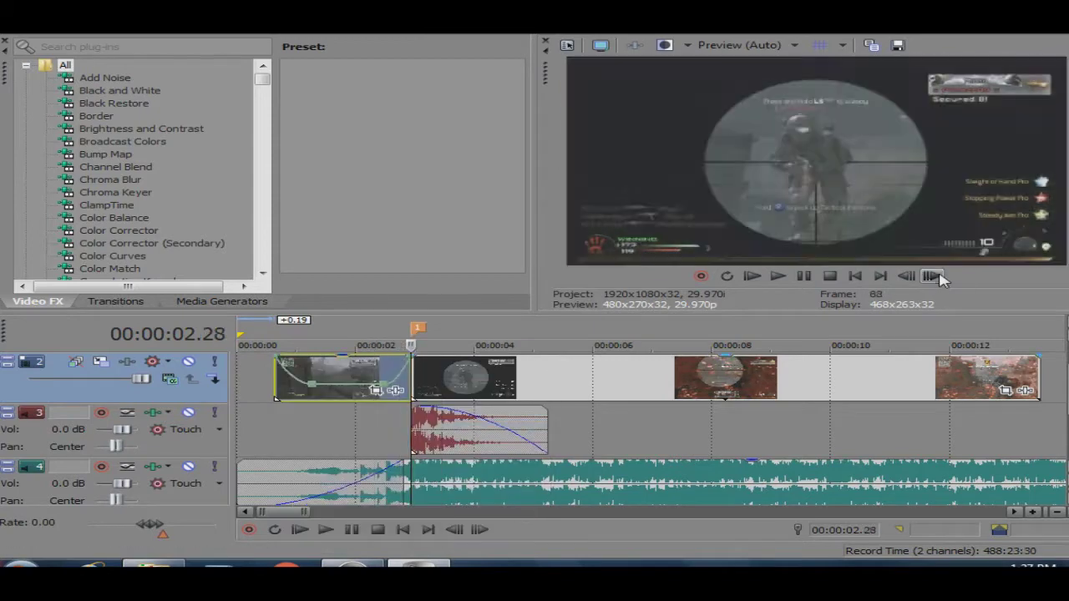
Split the video and the music at their cut points and delete the leftover parts.
key(space)
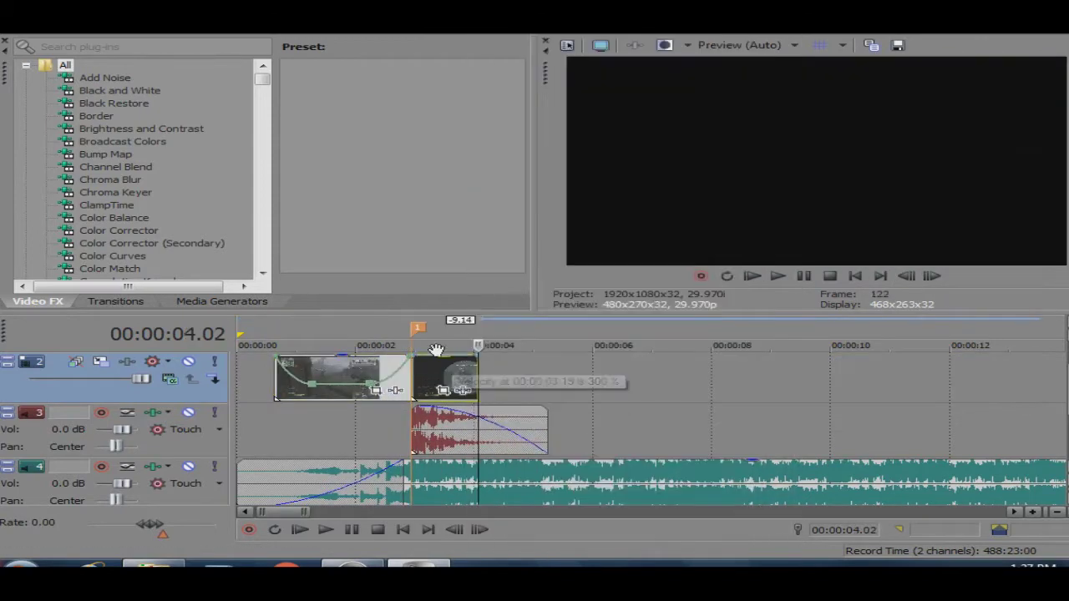
key(s)
key(Delete)
key(space)
key(Return)
key(s)
key(Delete)
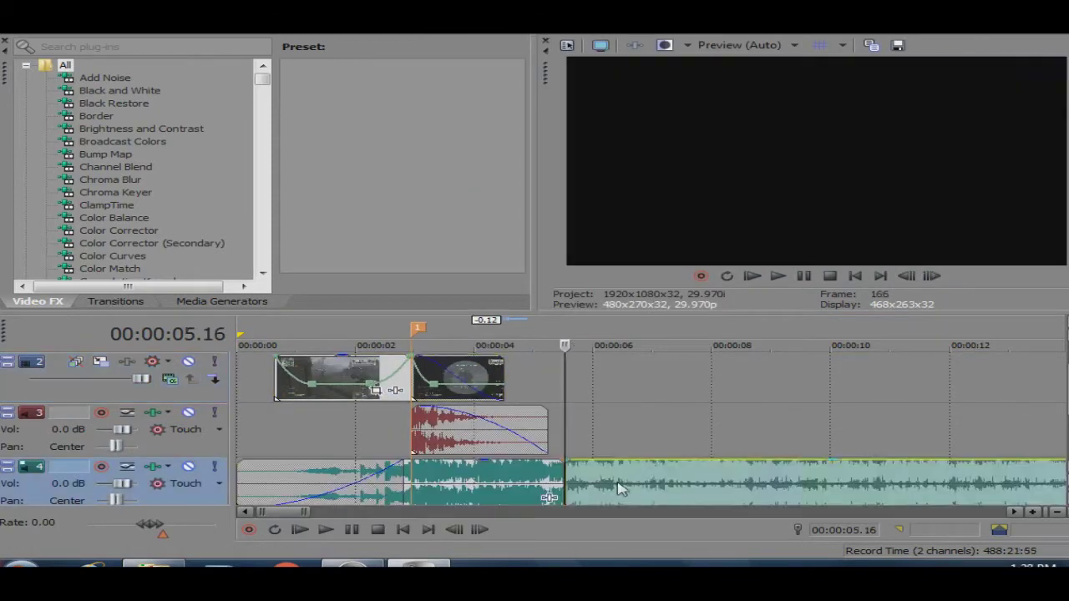
Fade out the end of the music and loop-play both video events.
drag(564, 461, 476, 461)
right_click(476, 472)
click(539, 411)
drag(276, 426, 502, 376)
click(779, 275)
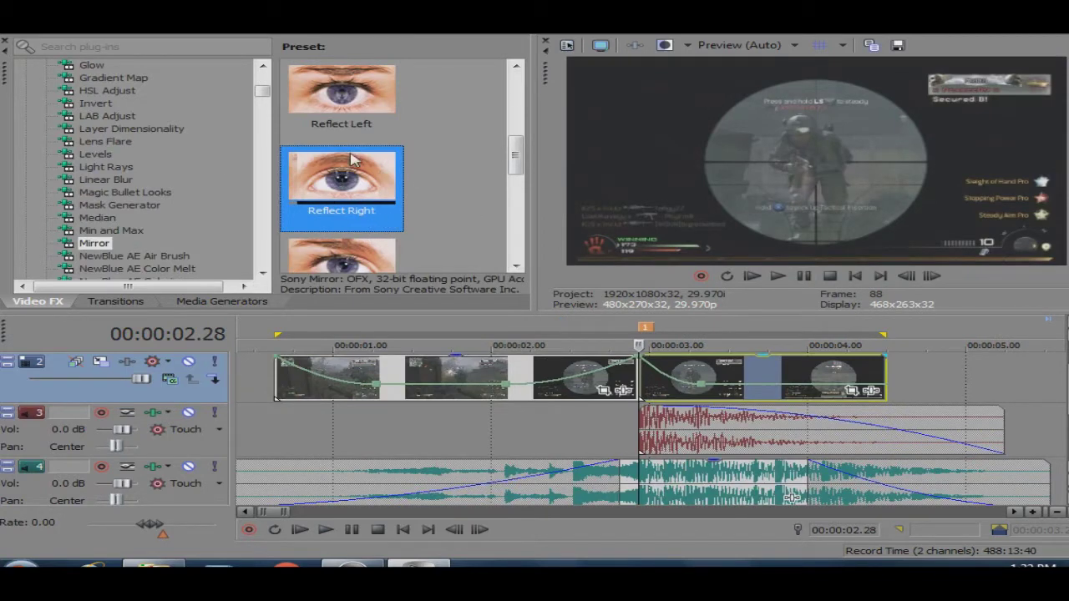
Drop the Mirror effect's Reflect Right preset onto the second sniper event on track 2.
click(117, 256)
click(93, 243)
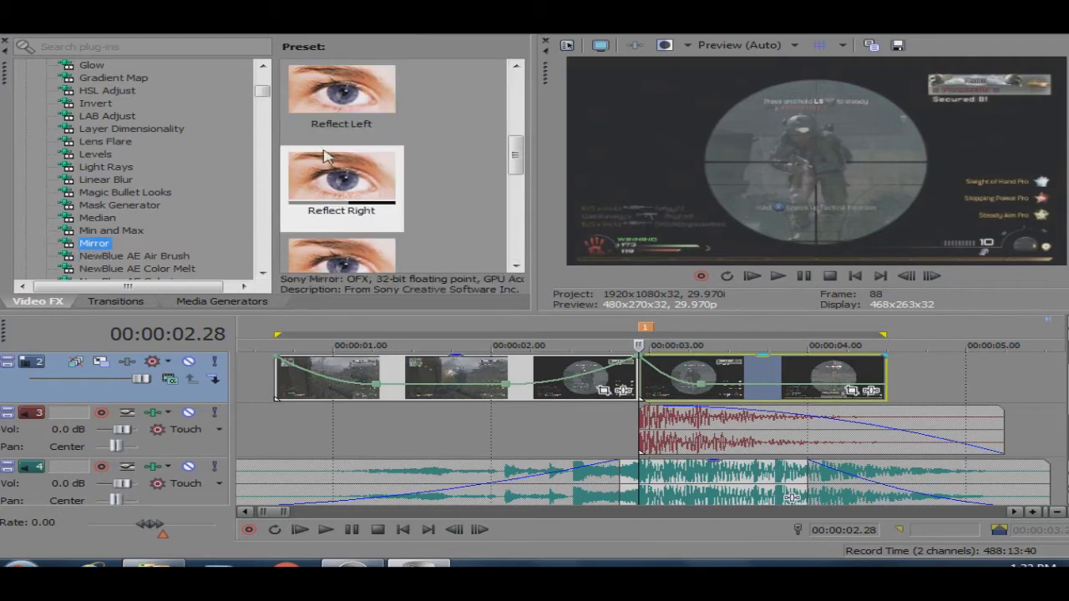
drag(664, 337, 773, 376)
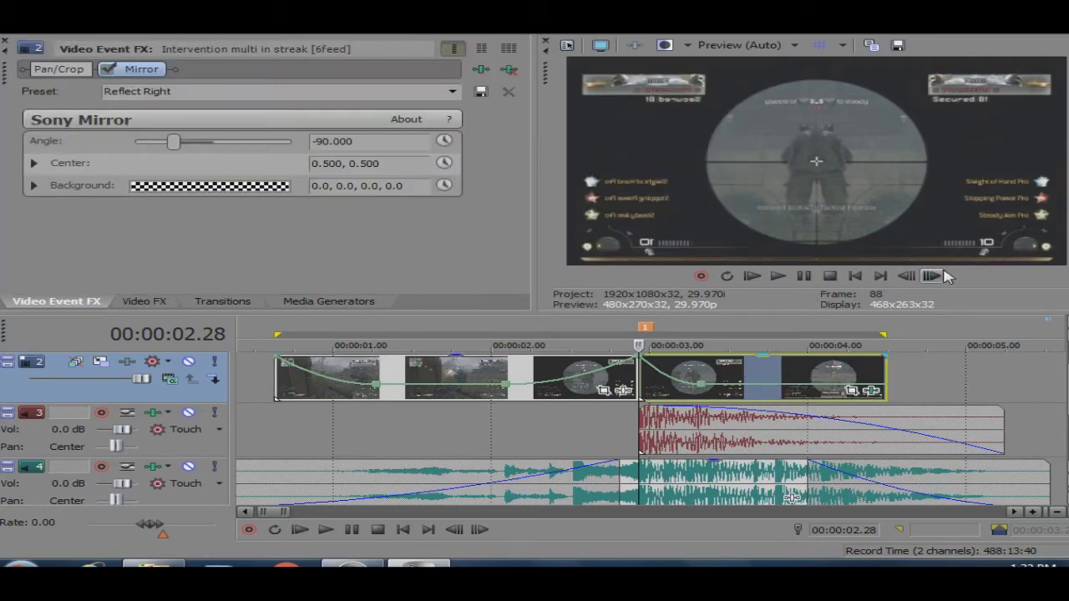
Step frame by frame through the mirrored shot to find the cut point near 00:00:04.10.
click(932, 276)
click(932, 277)
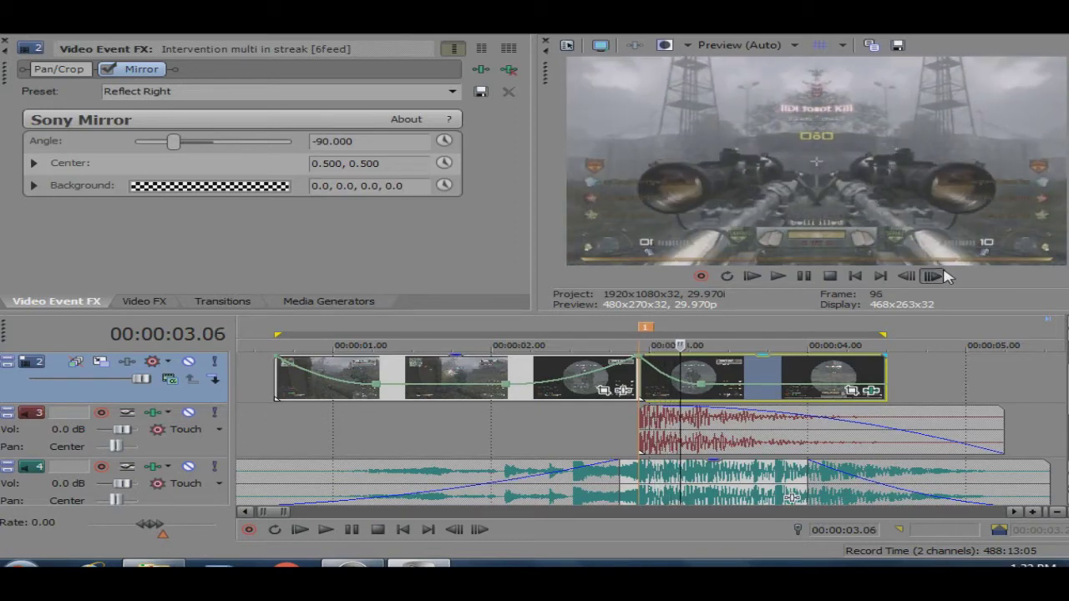
click(942, 273)
click(942, 273)
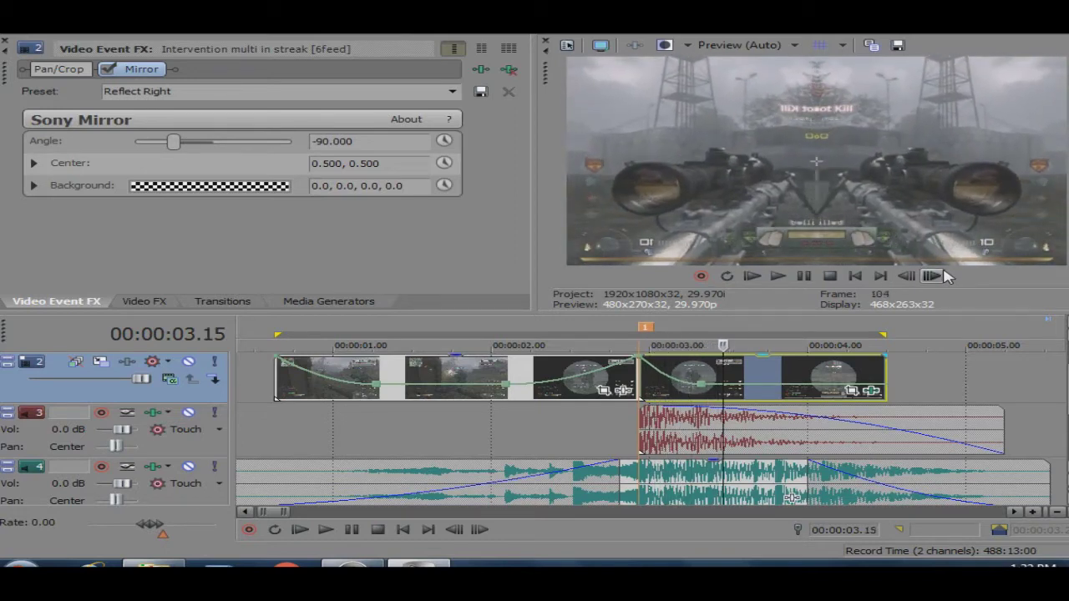
click(934, 277)
click(934, 277)
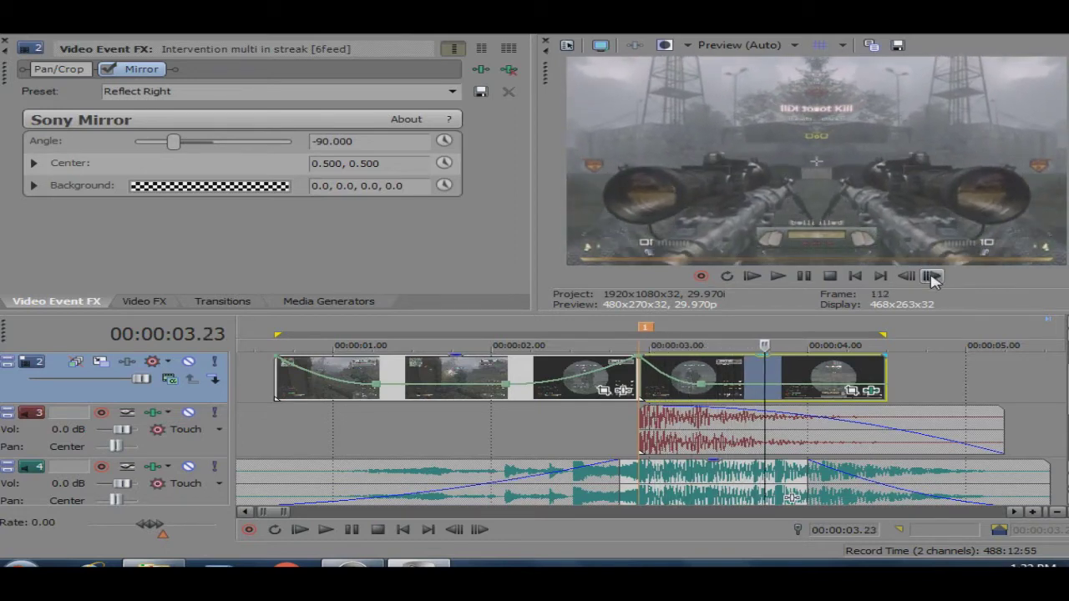
double_click(932, 276)
click(933, 276)
double_click(933, 276)
click(932, 276)
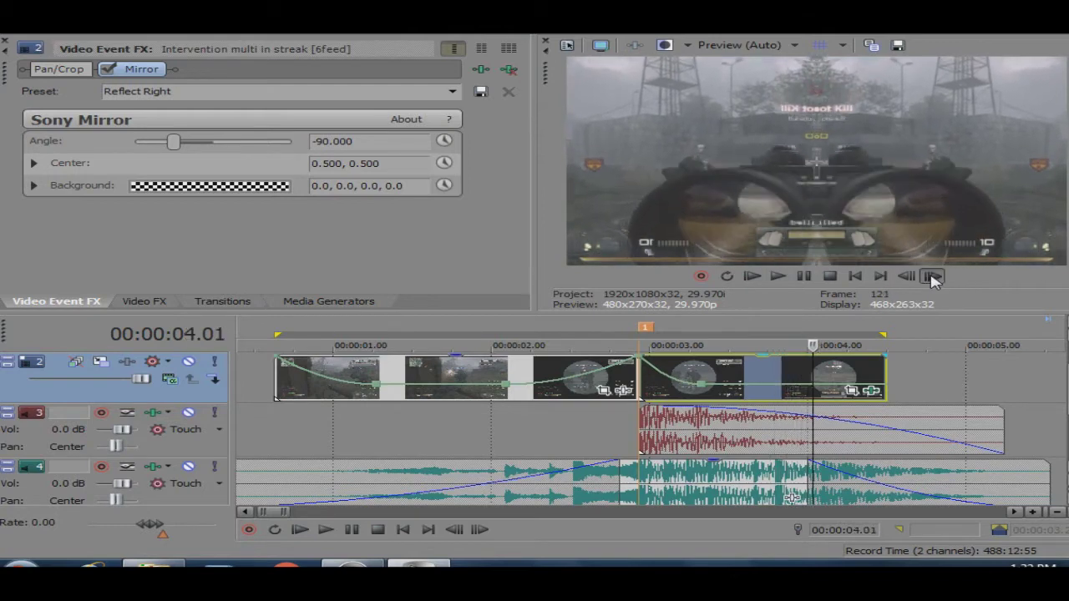
double_click(932, 277)
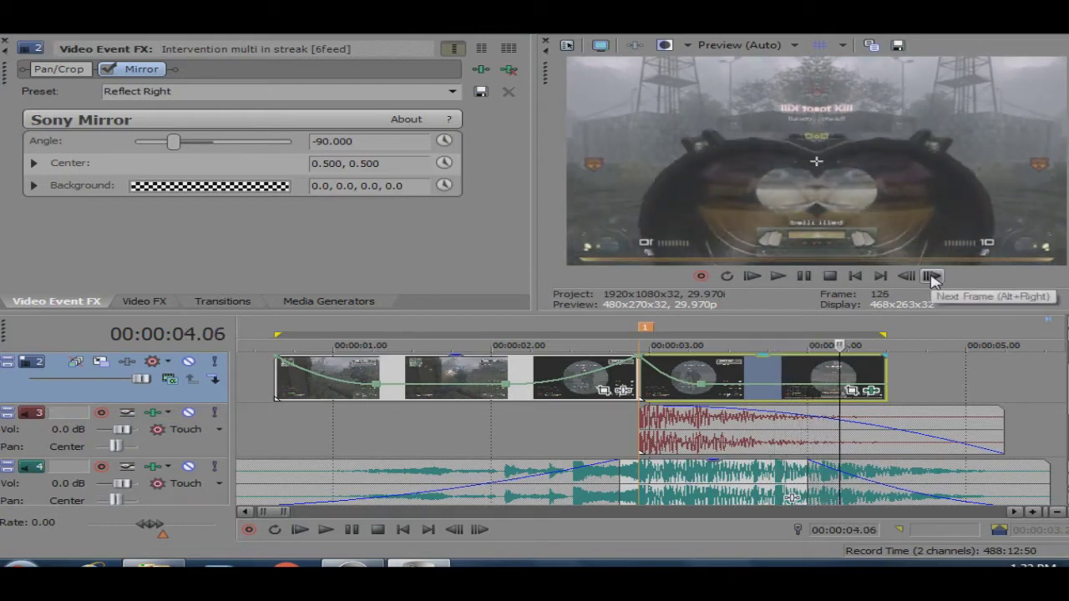
double_click(933, 276)
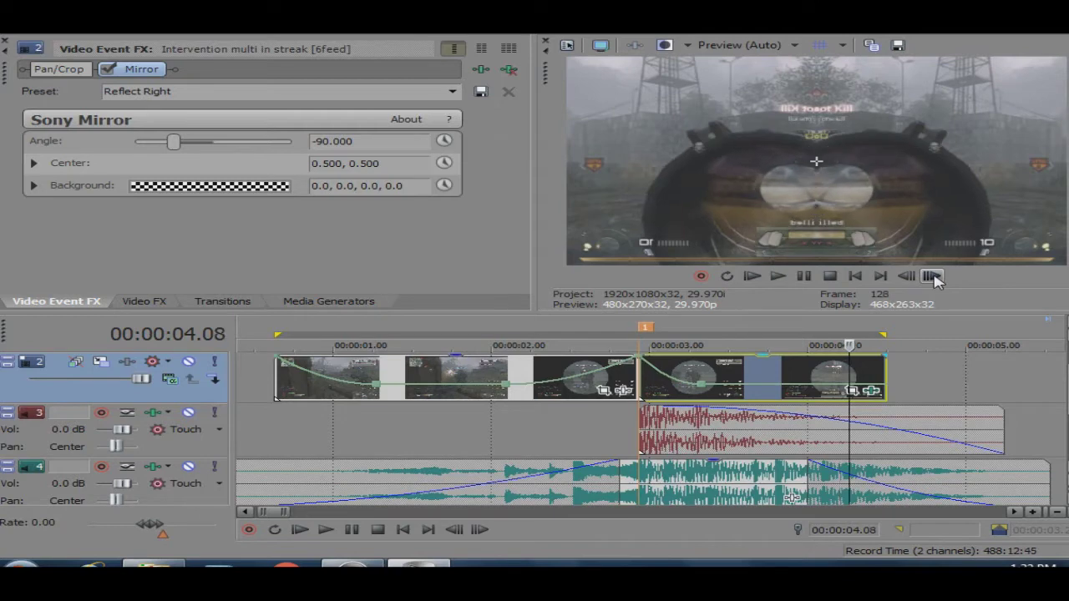
double_click(932, 277)
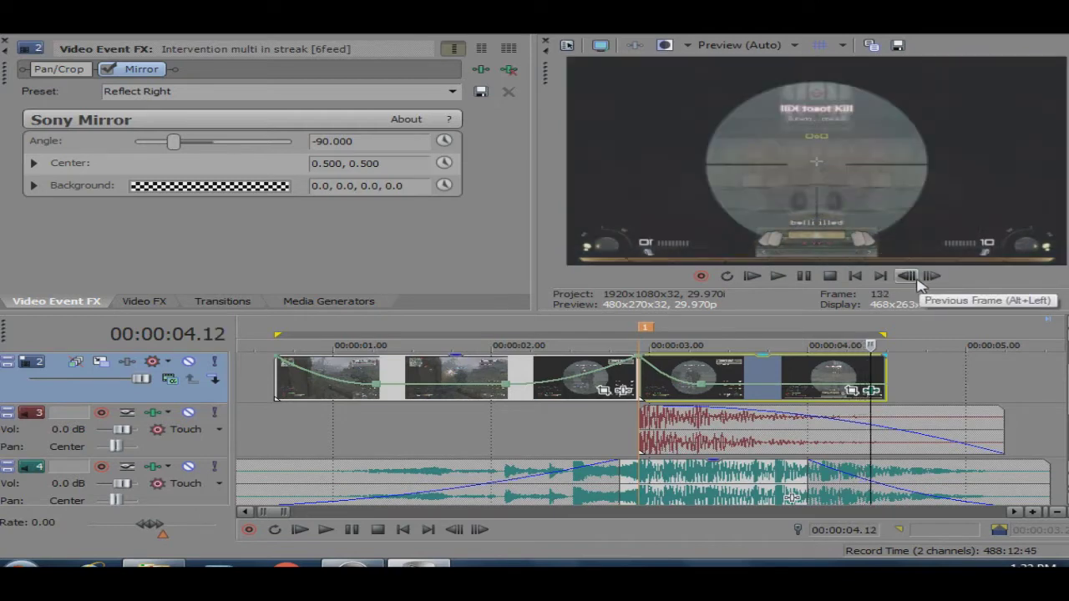
Trim the mirrored event's end to the playhead and check the new end point.
key(alt+Left)
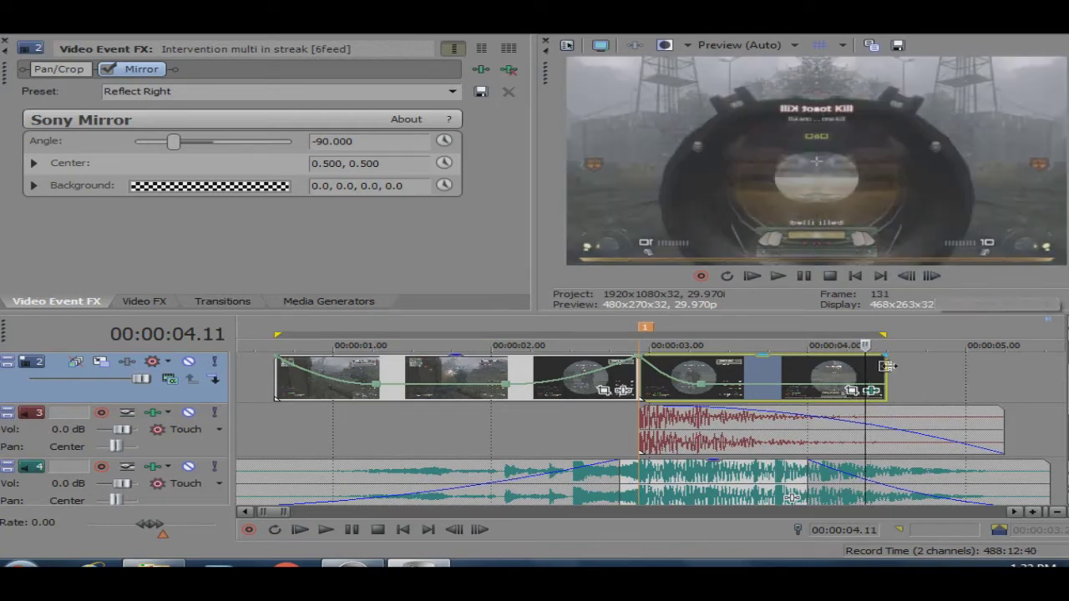
key(alt+bracketright)
click(906, 276)
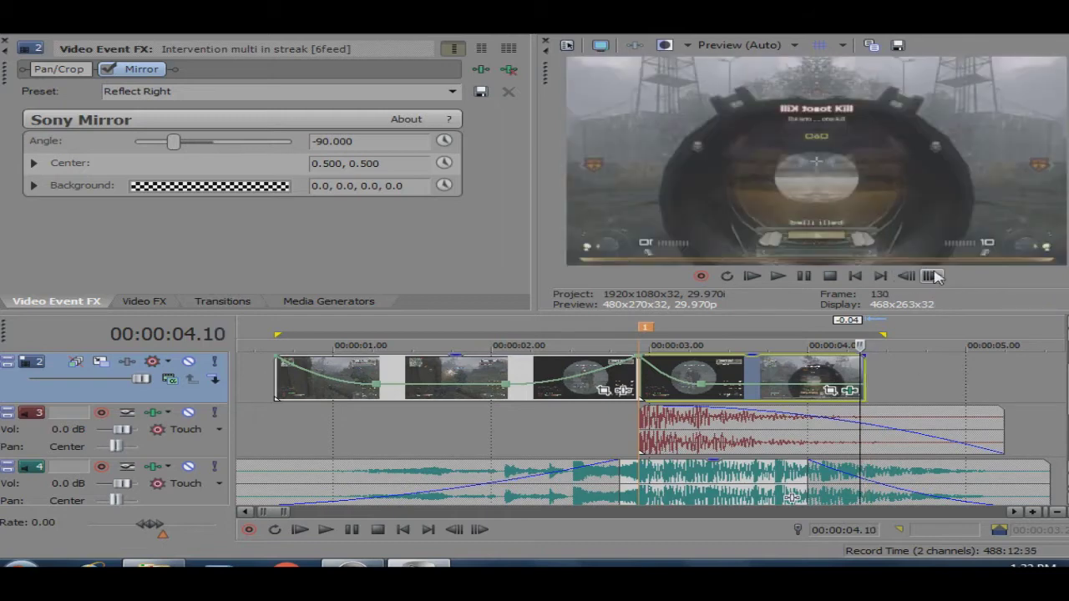
double_click(932, 276)
double_click(932, 277)
triple_click(932, 277)
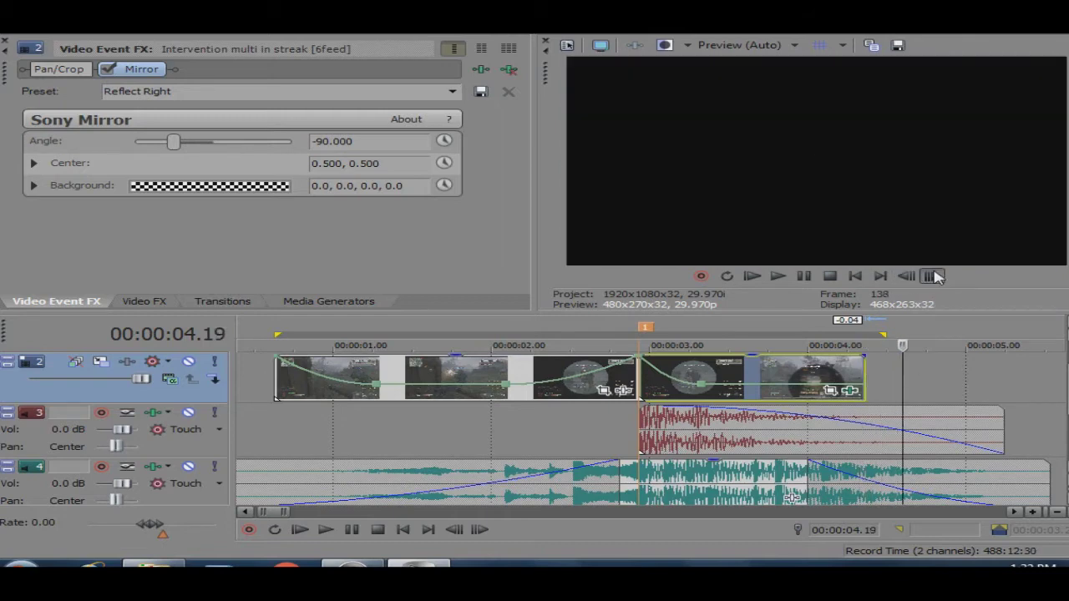
click(640, 376)
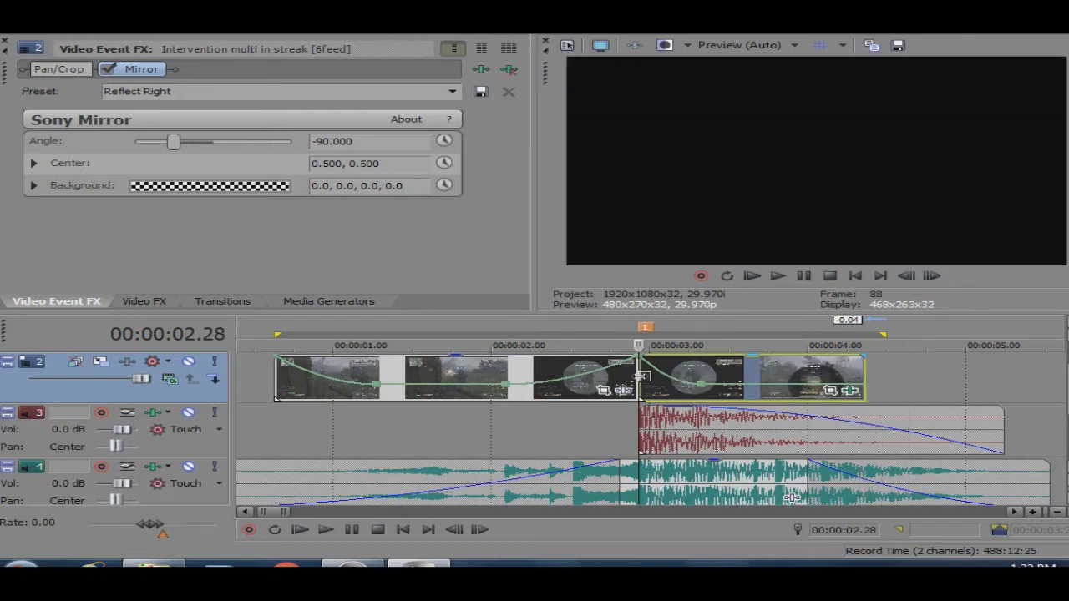
click(10, 41)
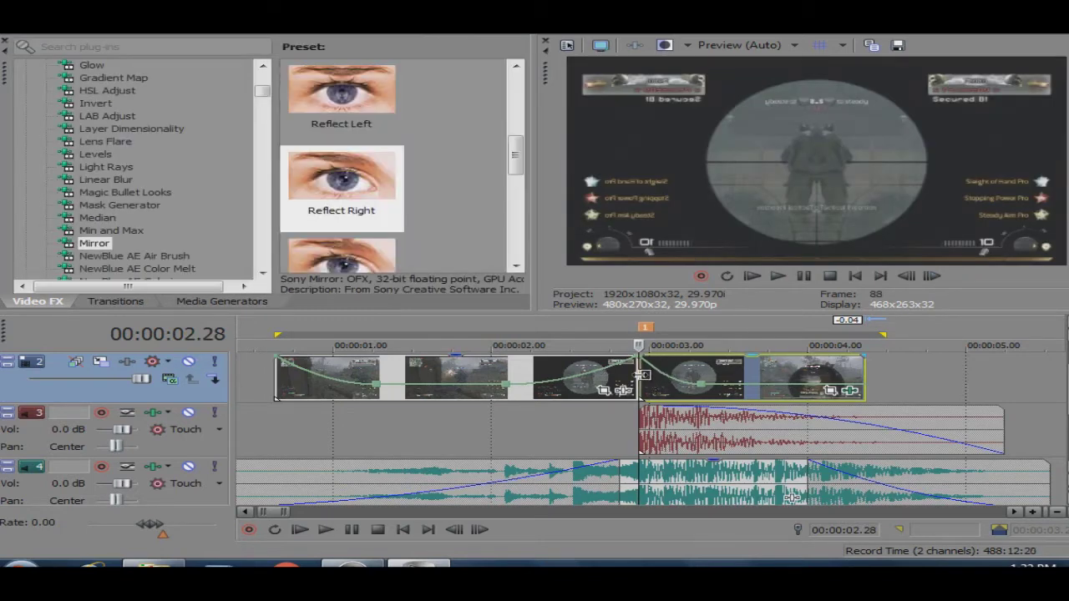
Play the loop region twice and stop on the mirrored frame.
key(space)
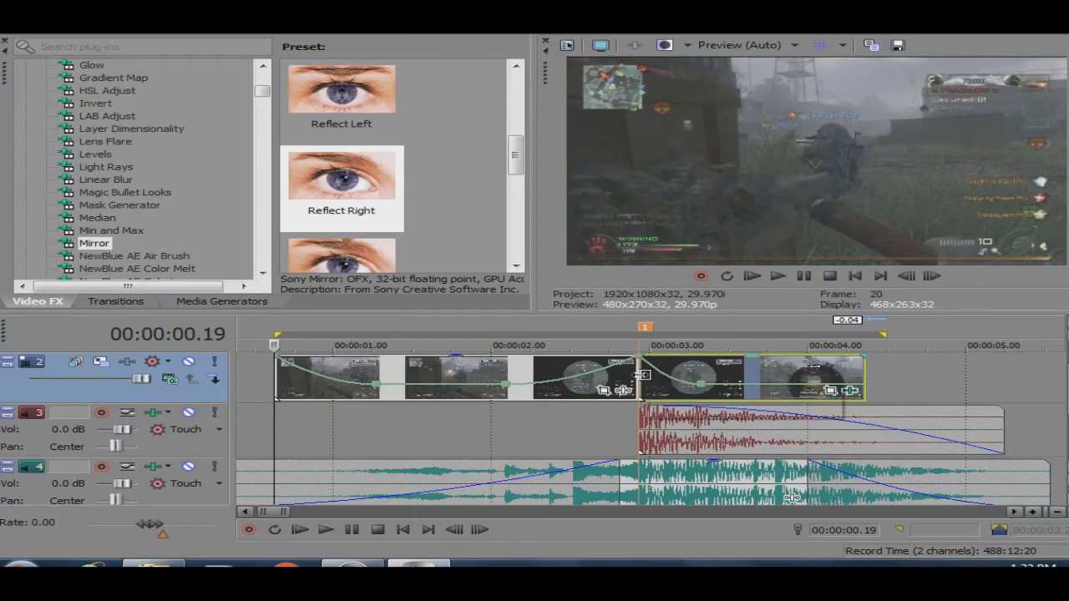
click(788, 274)
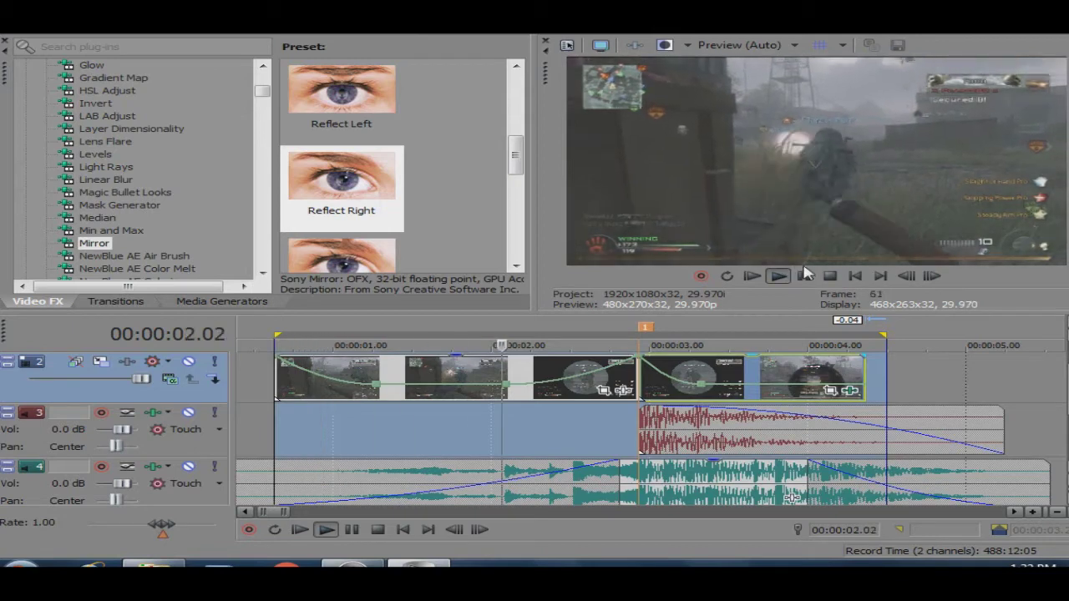
click(853, 397)
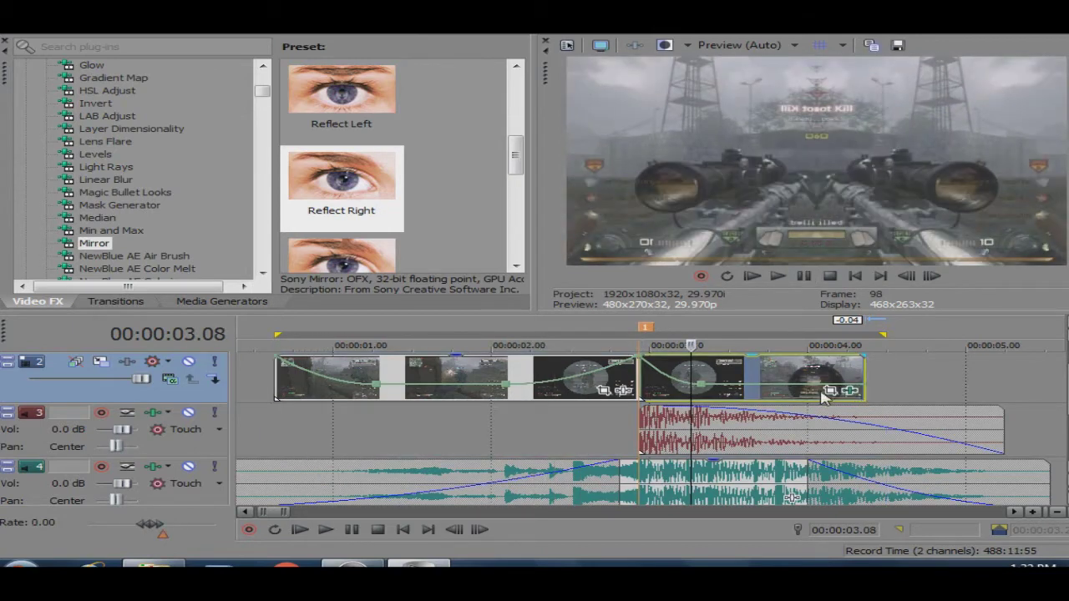
double_click(353, 240)
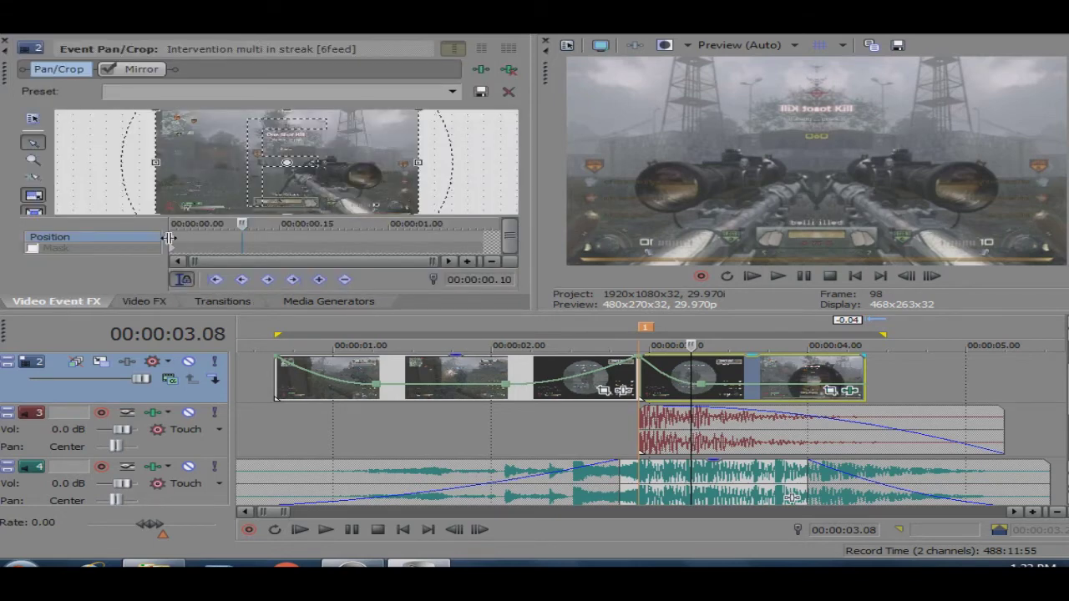
Tighten the first pan/crop keyframe's framing and change the last keyframe's curve.
click(171, 238)
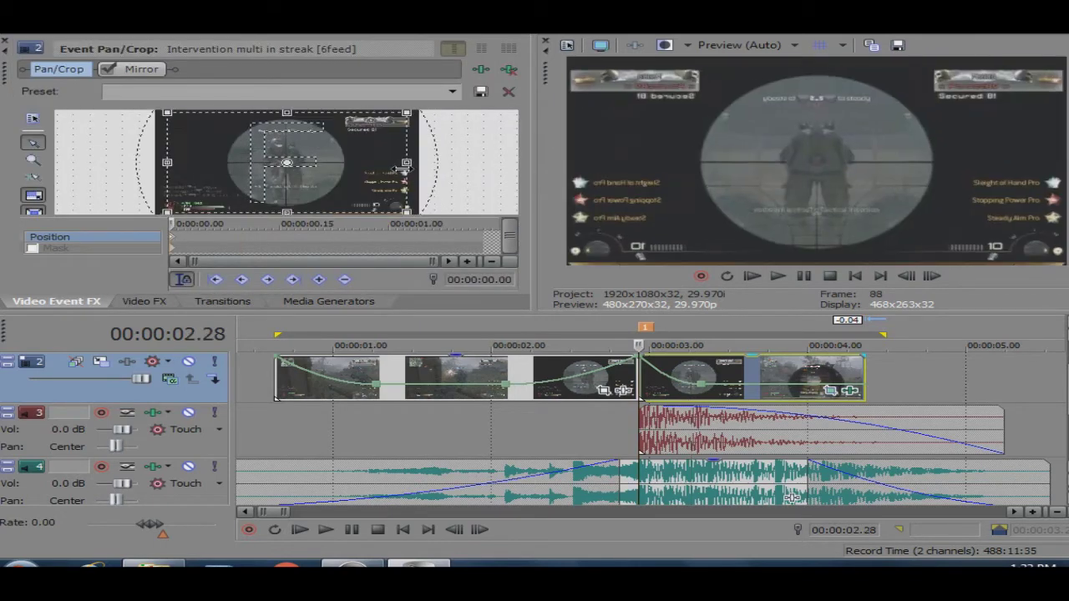
drag(403, 168, 406, 167)
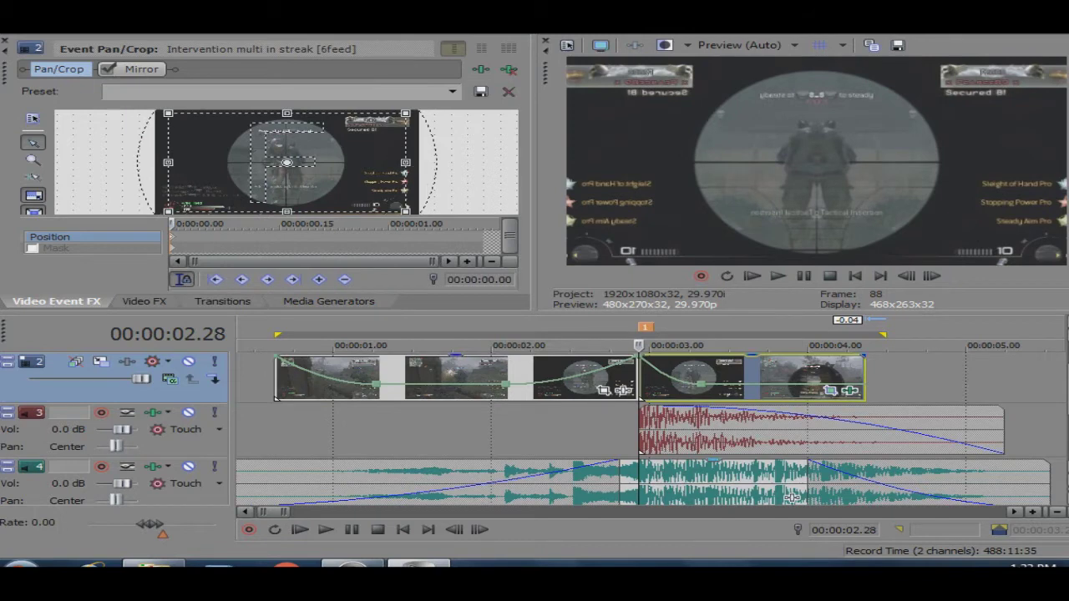
click(491, 242)
right_click(389, 167)
key(Escape)
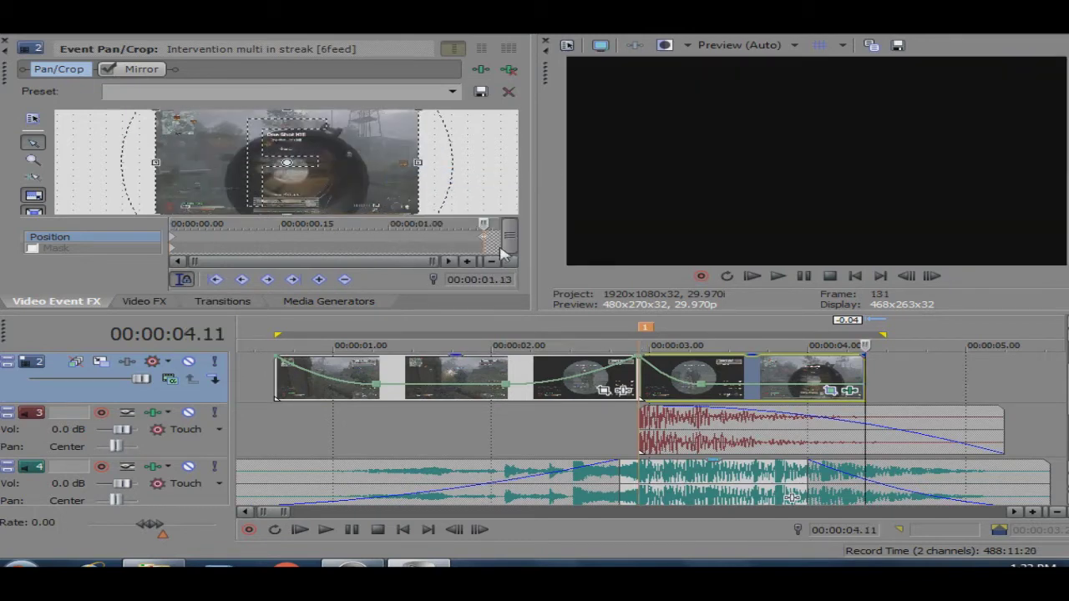
right_click(504, 253)
click(546, 368)
Set the starting pan/crop keyframe's interpolation to Fast.
right_click(173, 242)
click(221, 365)
right_click(172, 240)
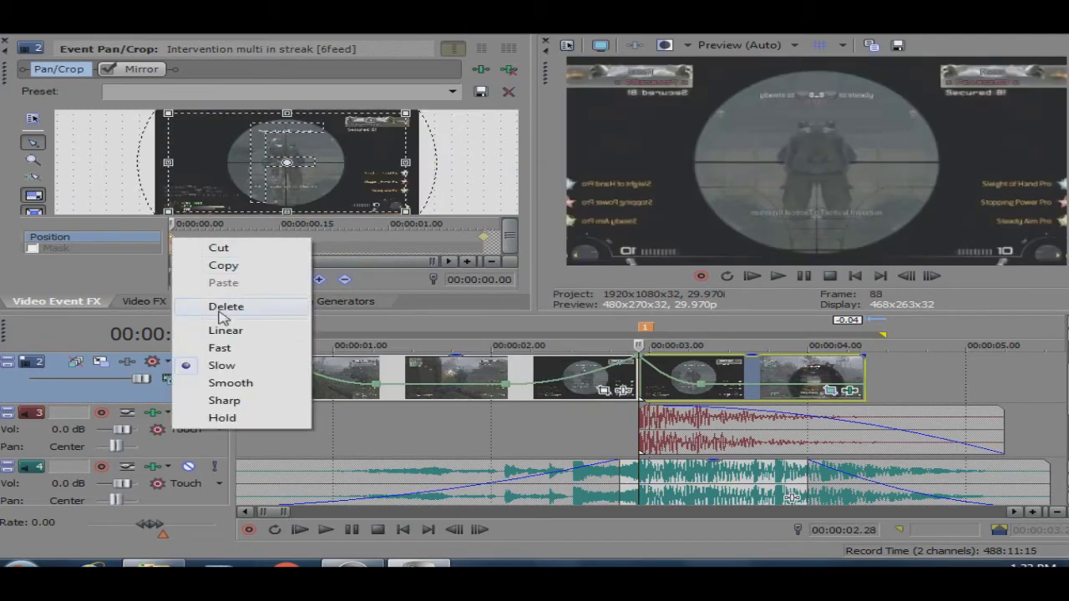
click(220, 348)
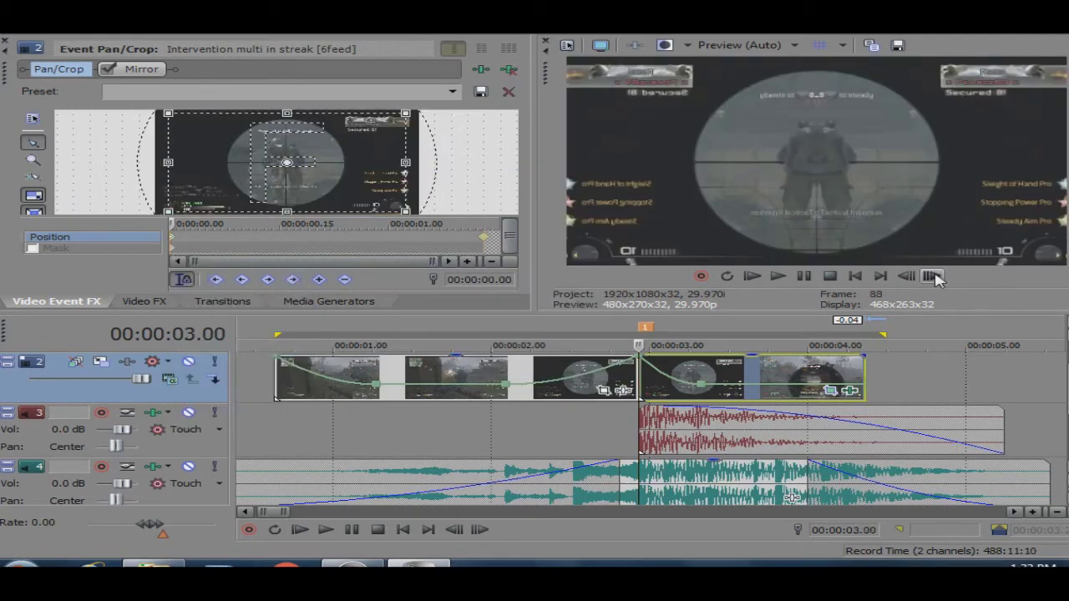
double_click(936, 279)
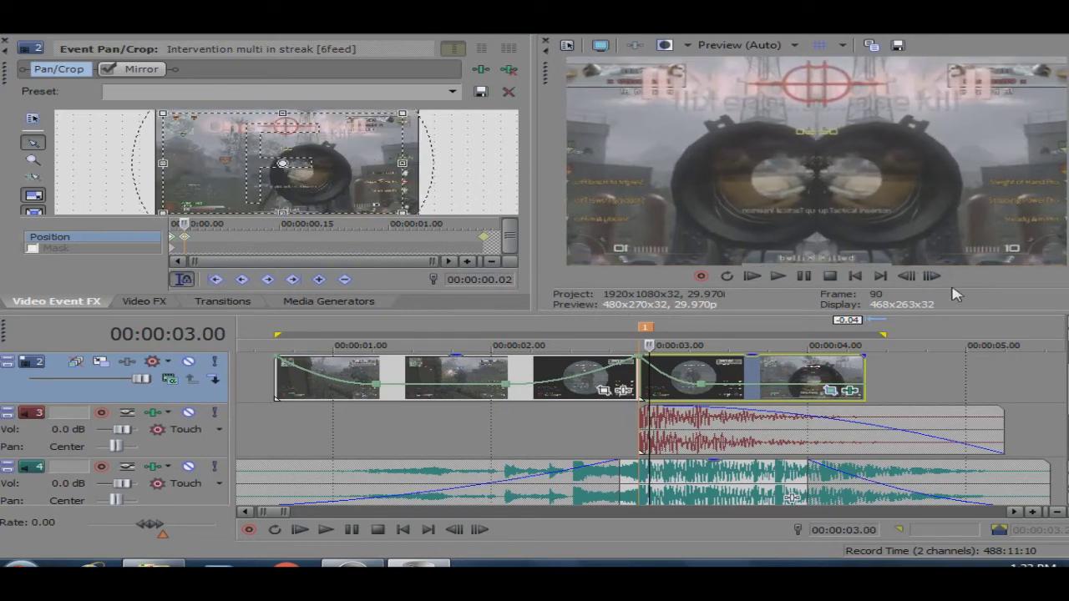
scroll(325, 141, down, 1)
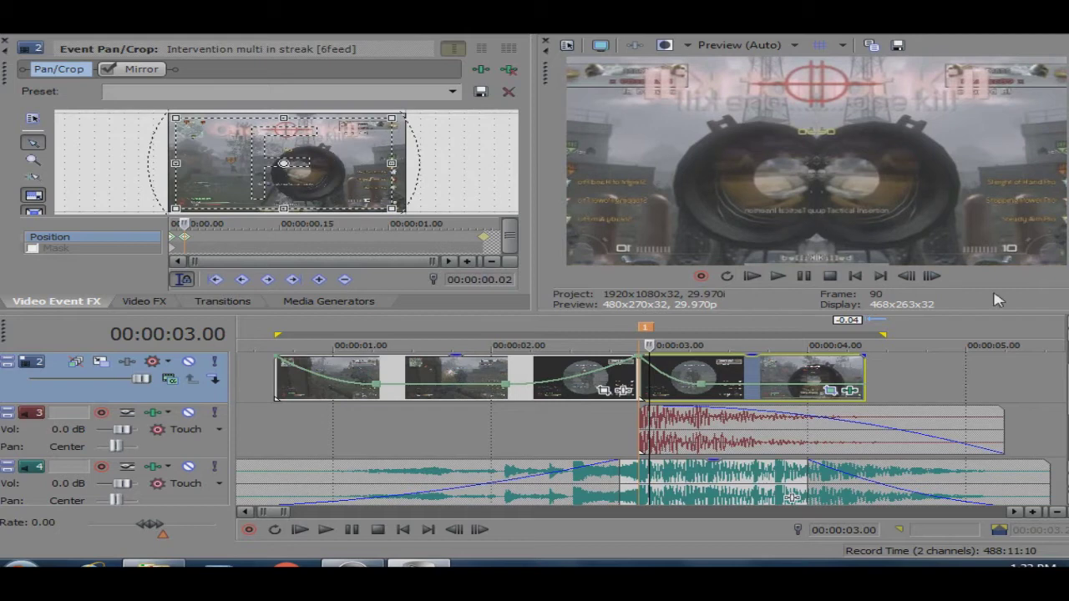
Add pan/crop keyframes a few frames apart, shifting the framing left then right.
double_click(929, 278)
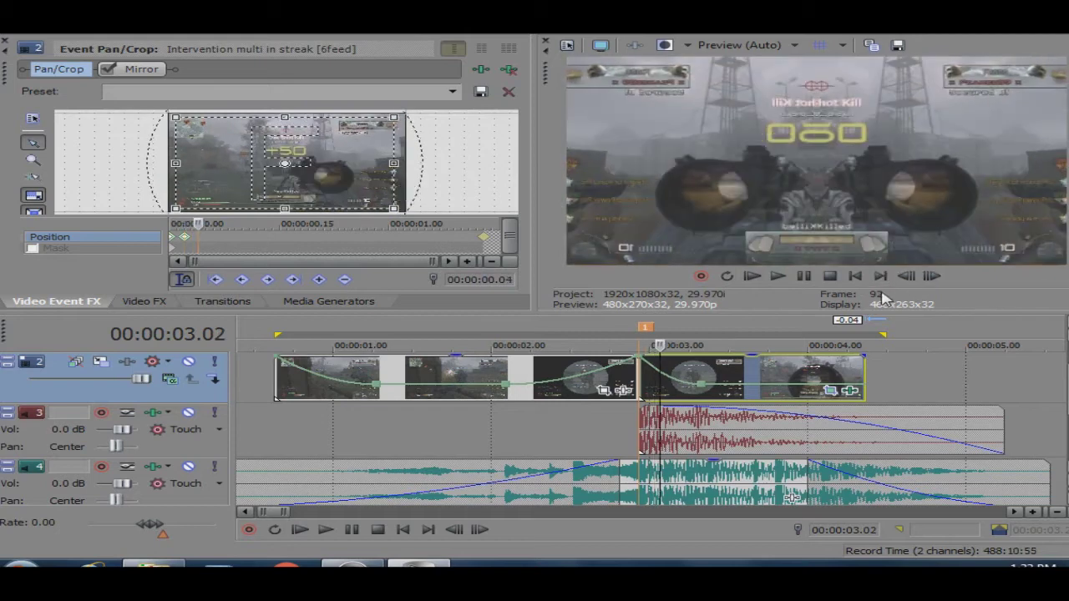
click(933, 278)
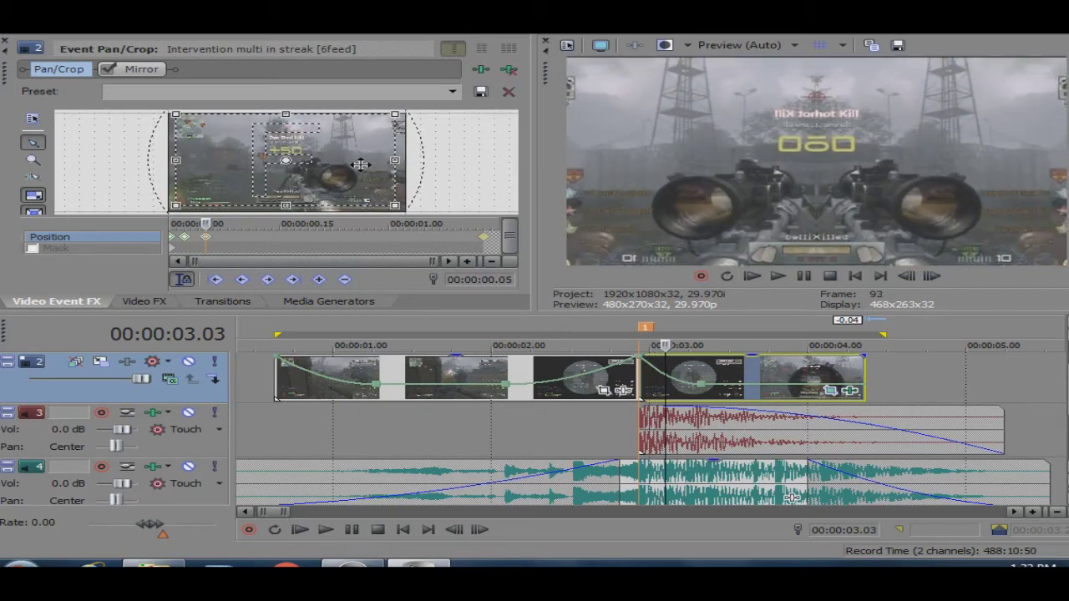
drag(357, 165, 359, 165)
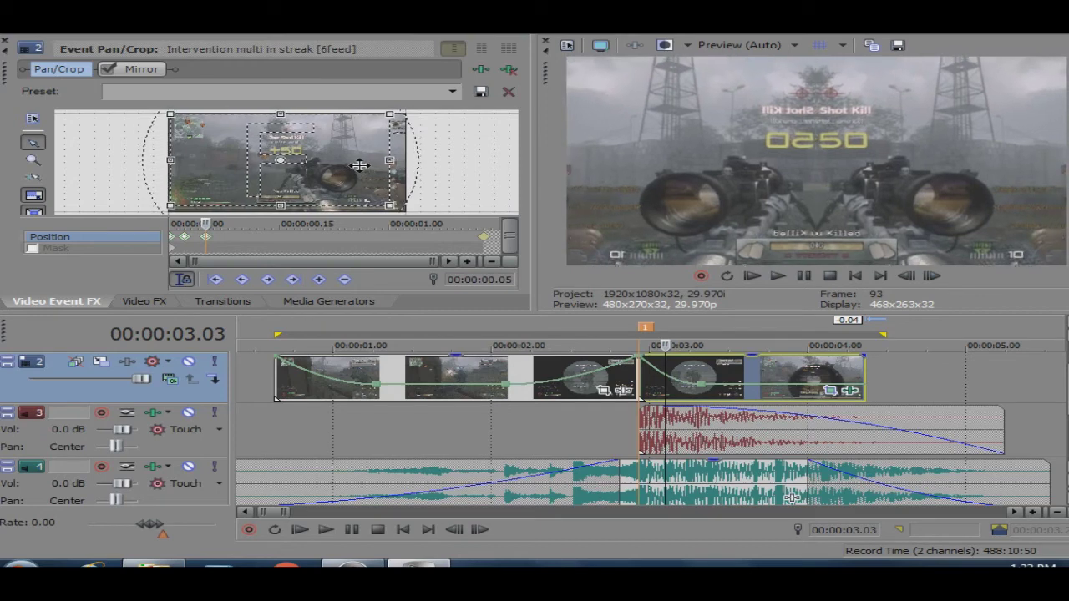
double_click(930, 278)
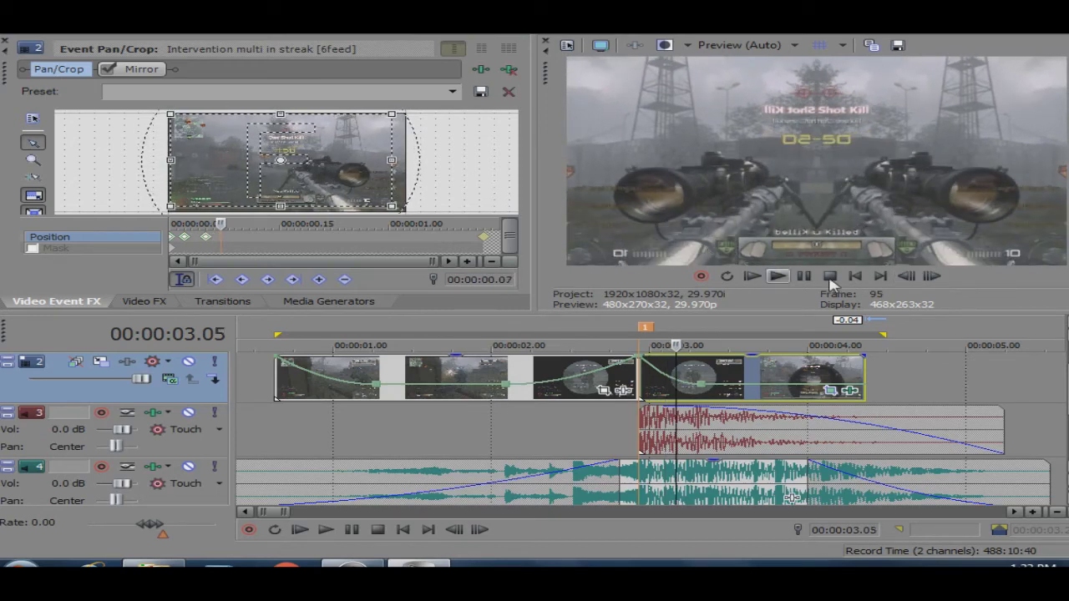
click(906, 277)
drag(363, 178, 371, 178)
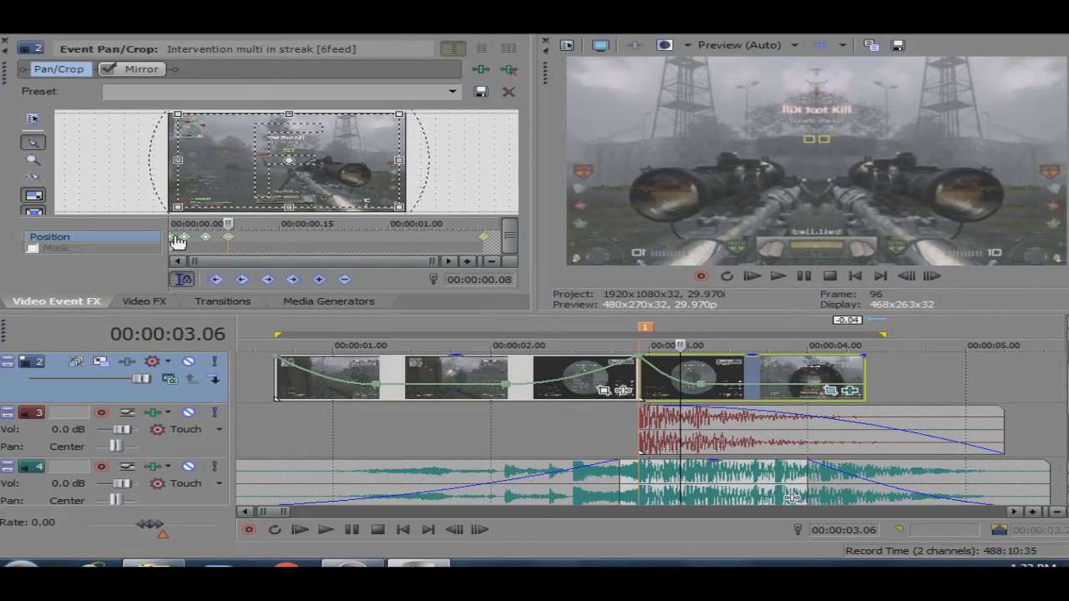
Set the new keyframes' interpolation curves to Fast and Linear.
right_click(194, 242)
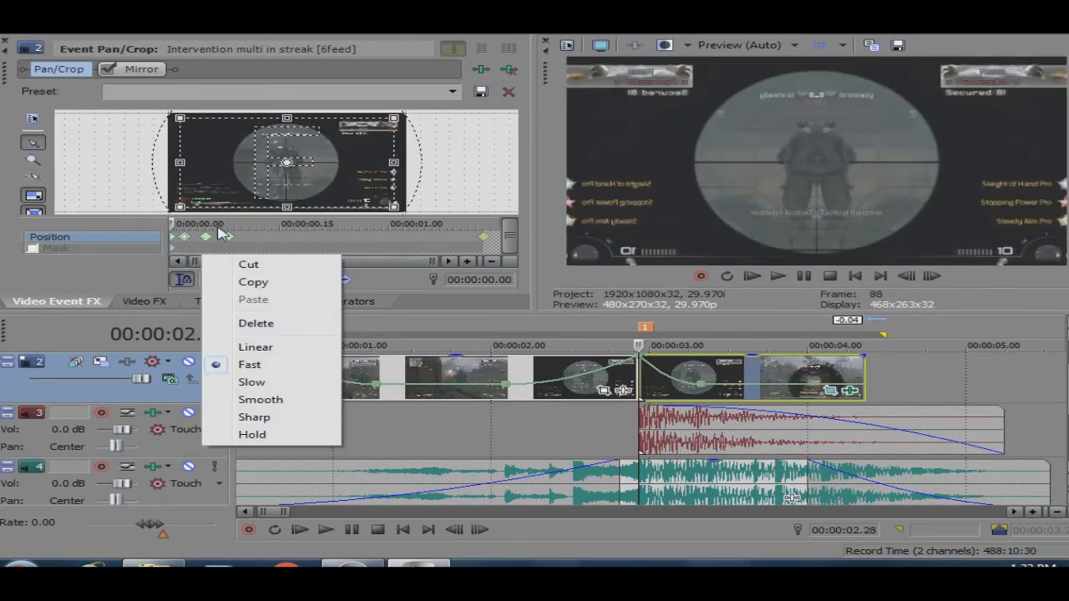
click(199, 241)
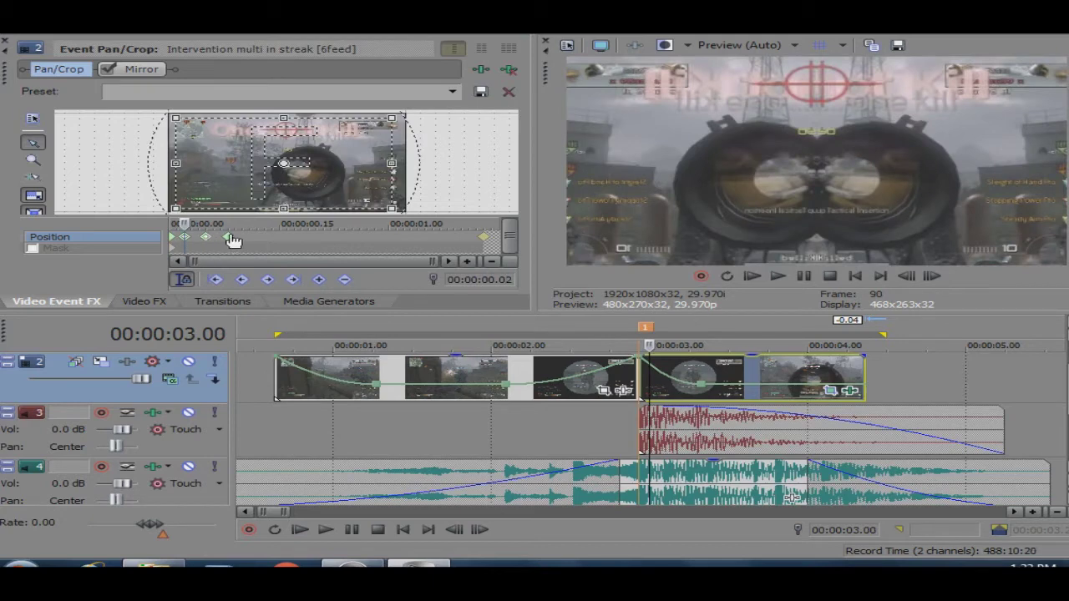
right_click(231, 238)
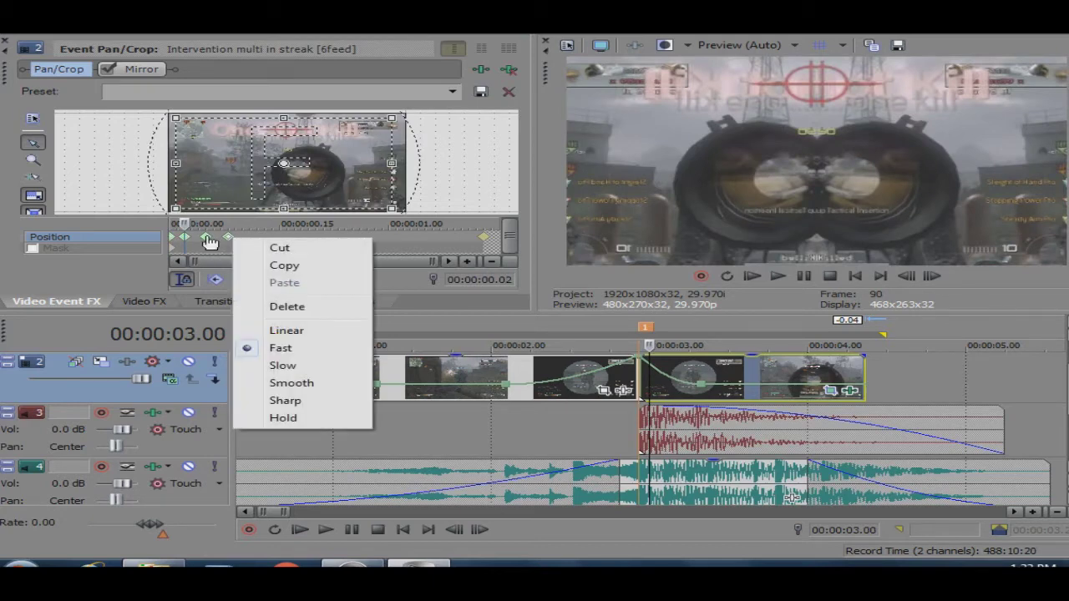
click(198, 243)
right_click(186, 238)
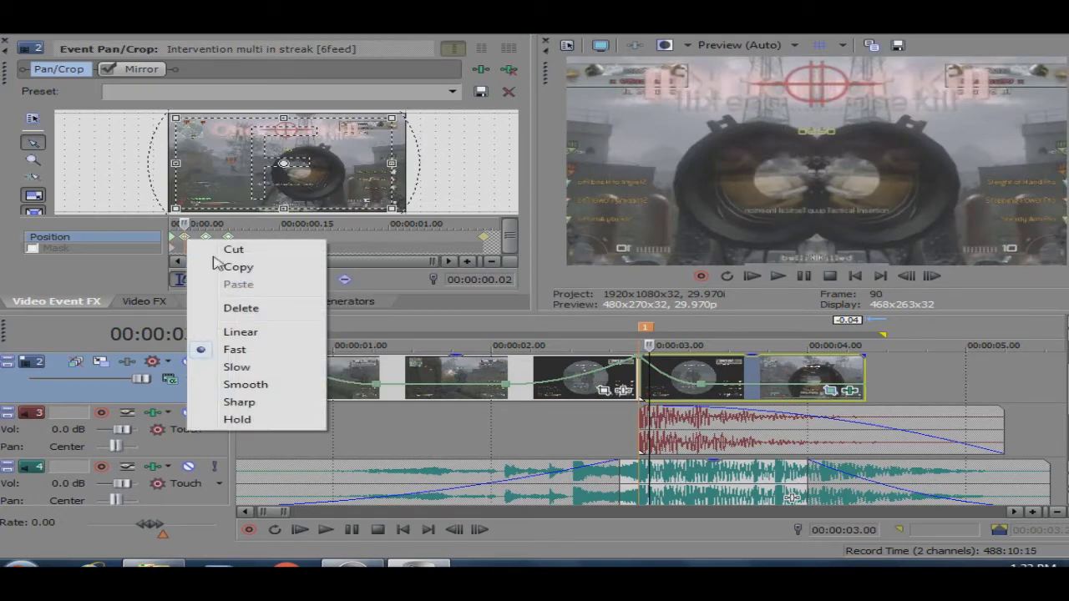
click(242, 332)
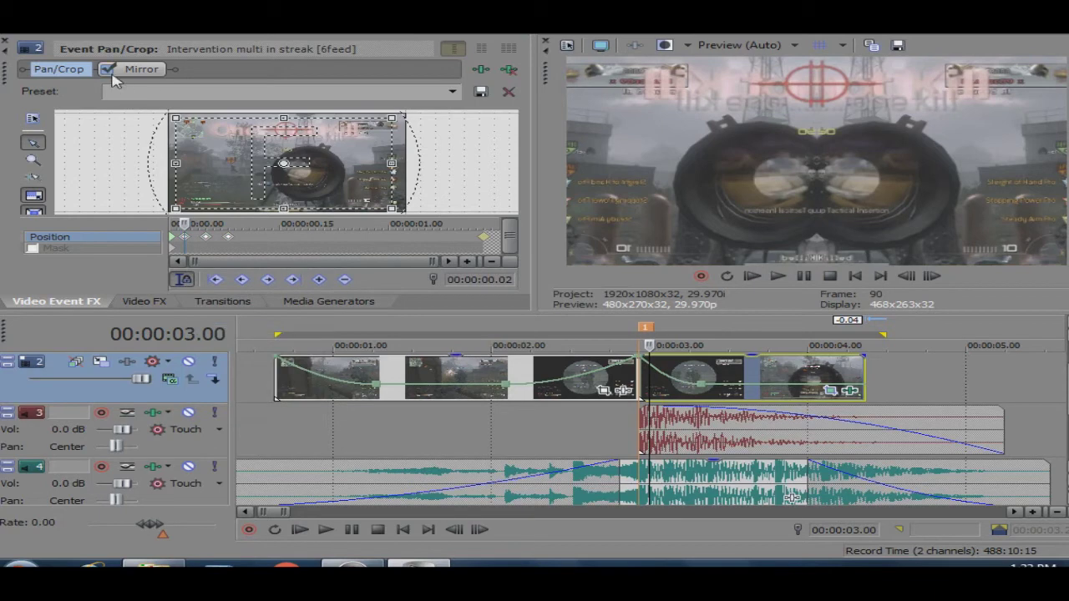
click(6, 42)
Drop the Weak Light Rays preset onto the scope clip and raise Strength to about 0.39.
click(95, 154)
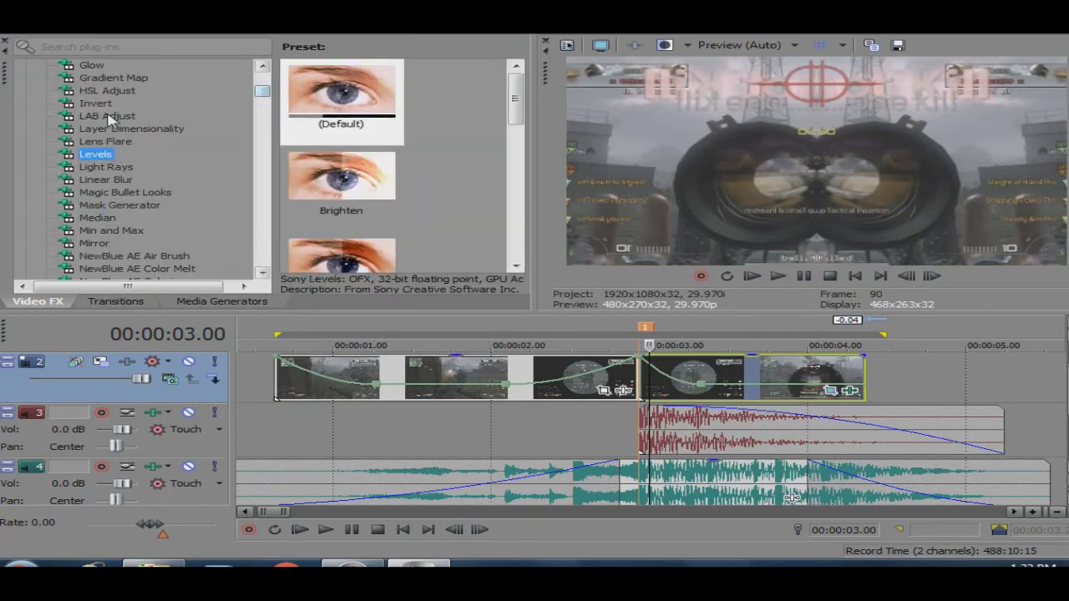
click(125, 170)
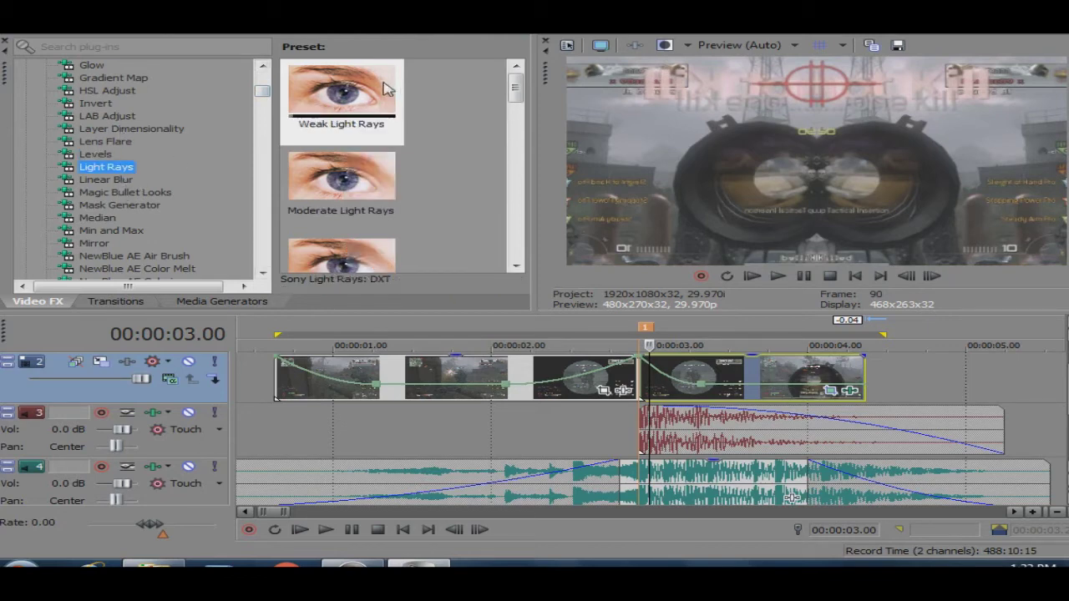
drag(382, 83, 752, 366)
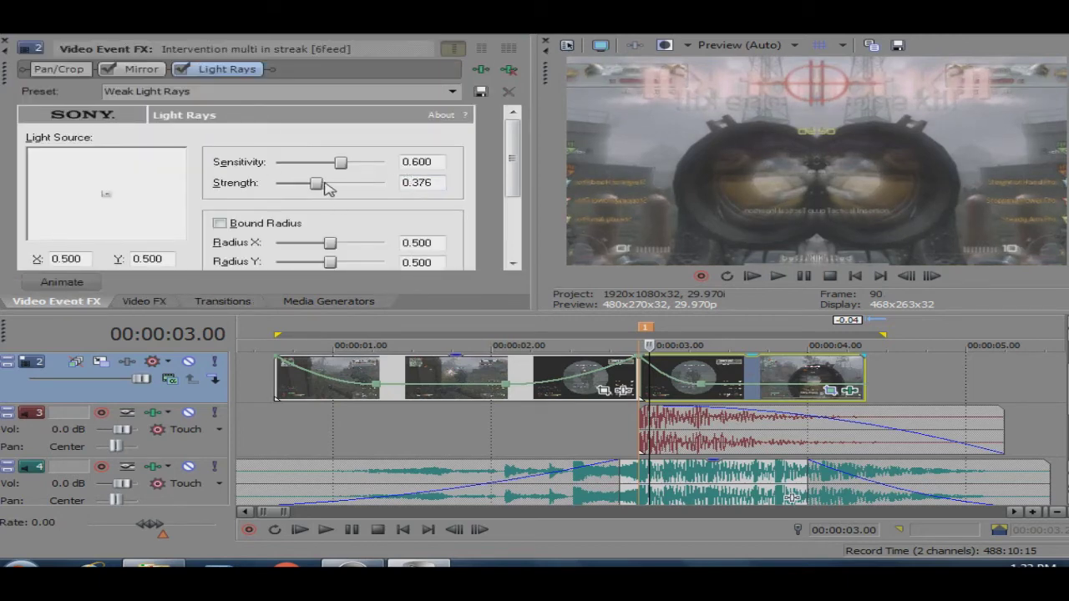
mouse_move(326, 187)
mouse_down()
mouse_move(349, 187)
mouse_move(313, 187)
mouse_up()
Keyframe Light Rays Strength down to 0.000 at 00:00:00.16.
click(67, 283)
click(337, 174)
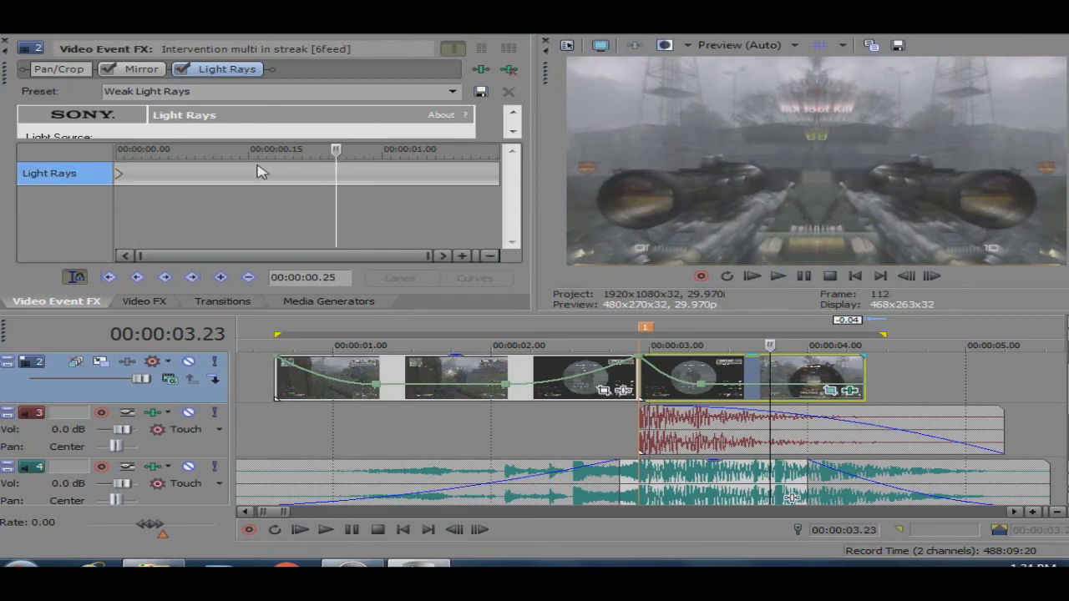
click(258, 172)
drag(335, 140, 338, 175)
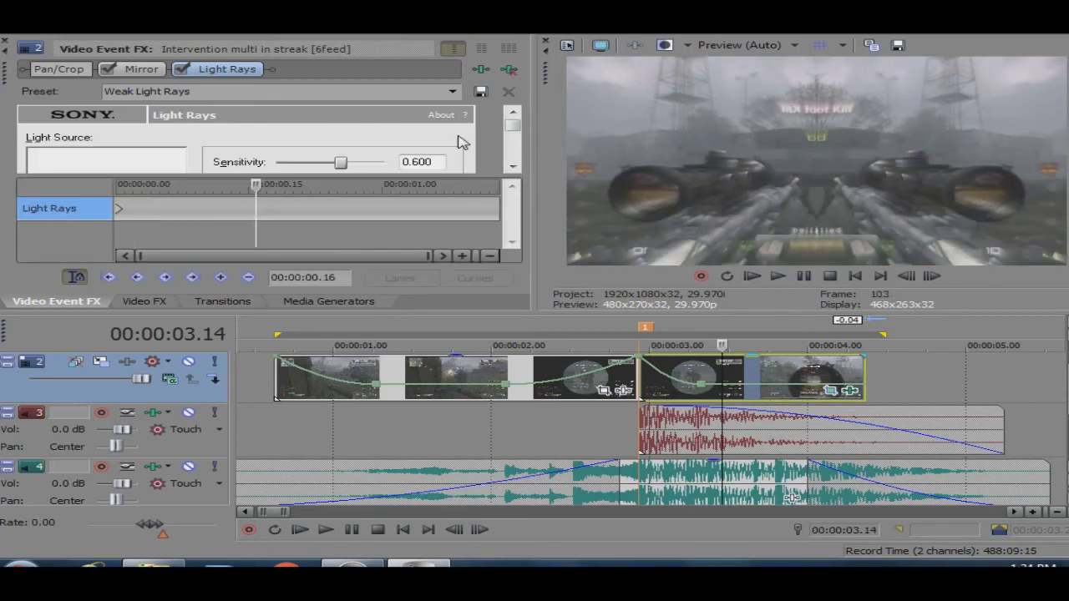
drag(513, 130, 414, 141)
drag(310, 129, 72, 136)
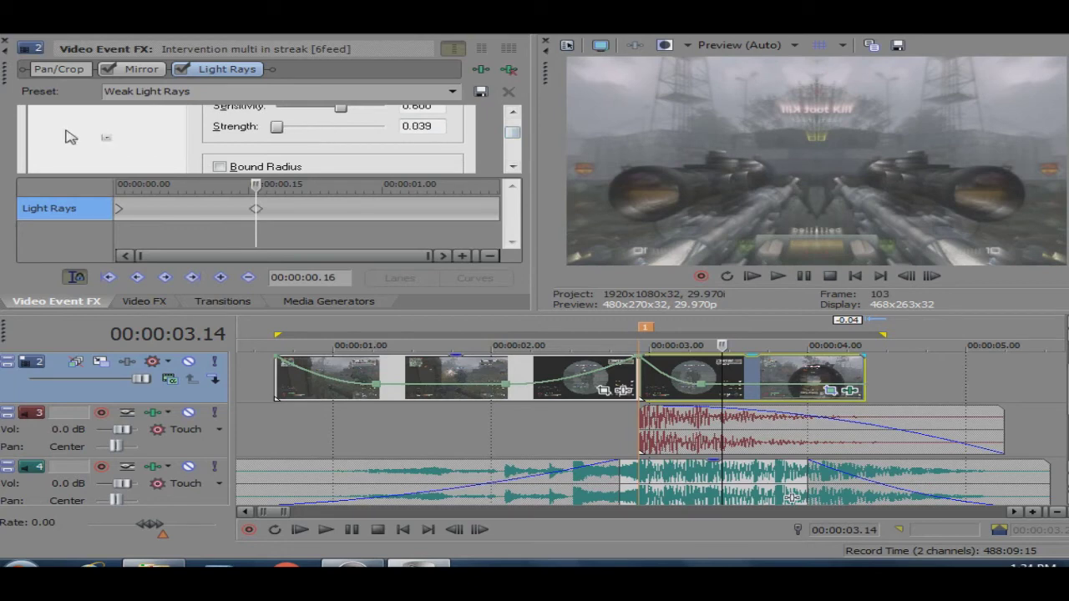
Give the first Light Rays keyframe a Fast fade and the 00:00:00.16 keyframe a Slow fade.
click(117, 208)
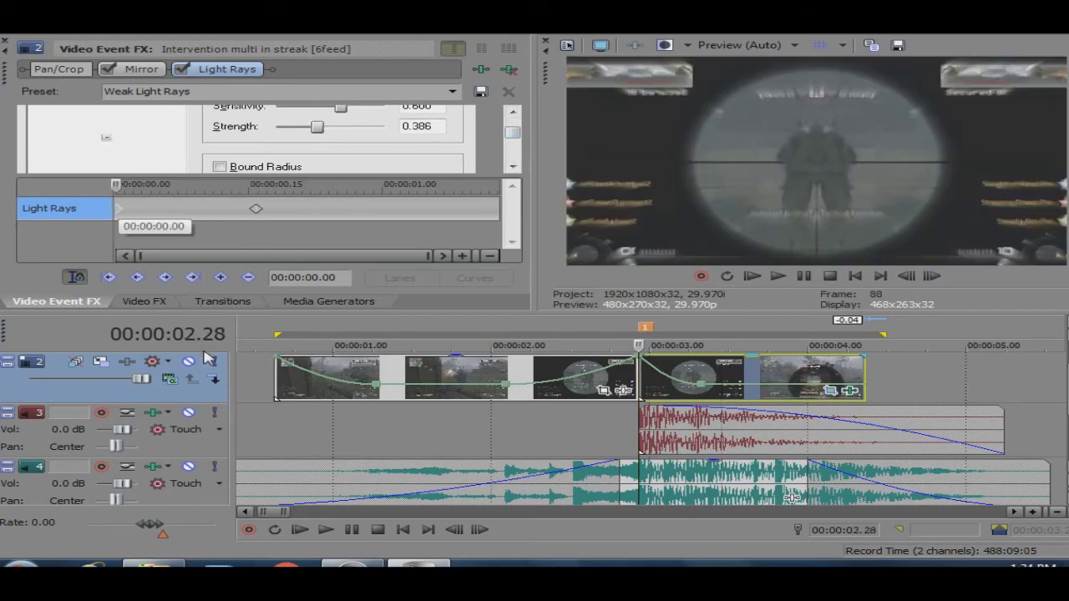
right_click(118, 209)
click(182, 351)
click(255, 209)
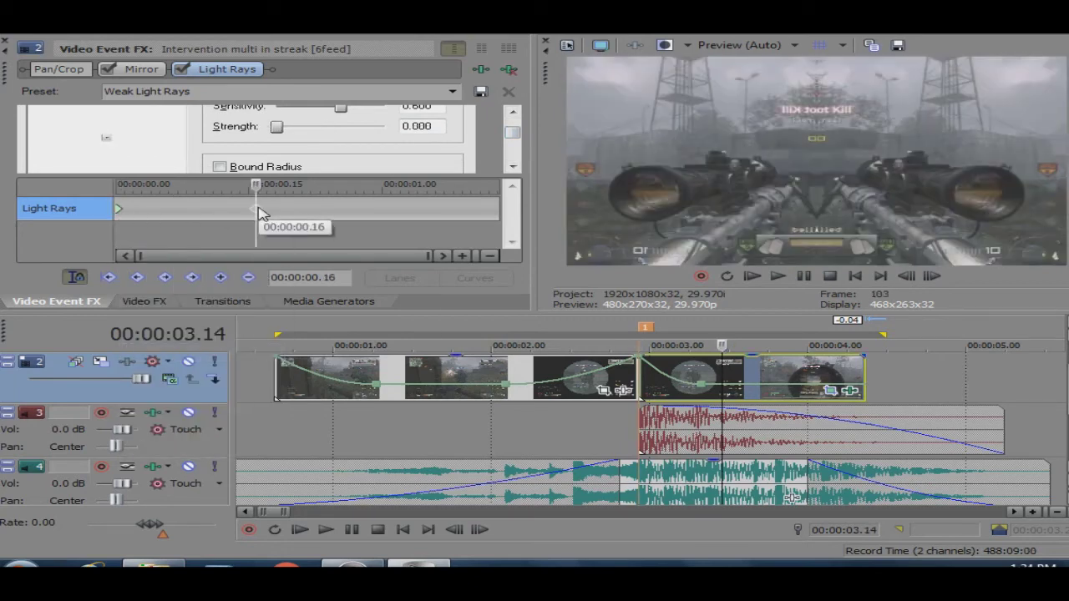
right_click(254, 209)
click(326, 369)
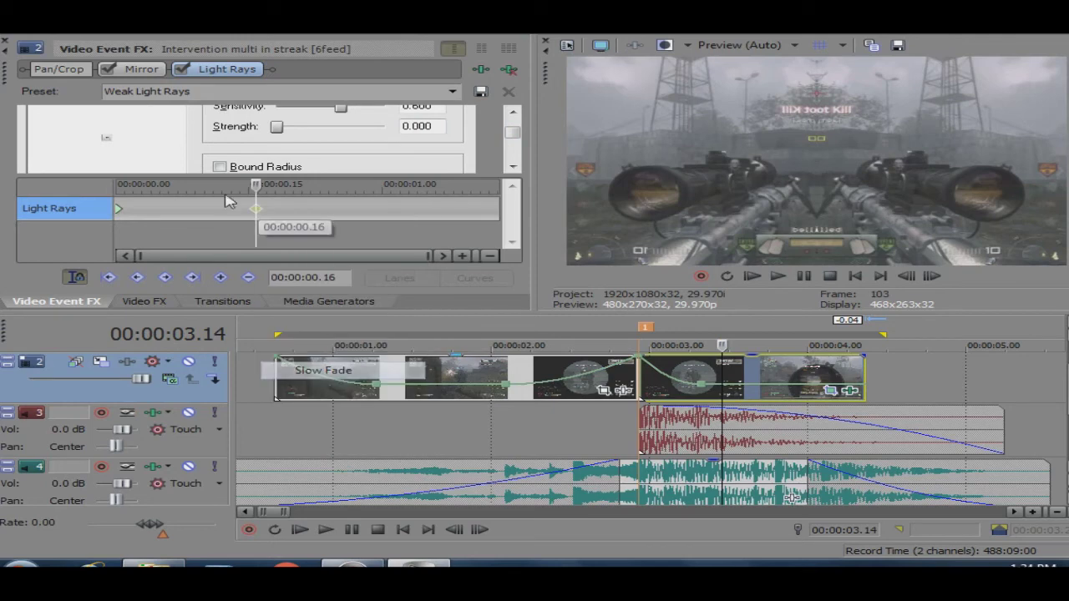
click(12, 44)
Preview the edit from the scope clip's start and minimize the file browser window.
click(642, 370)
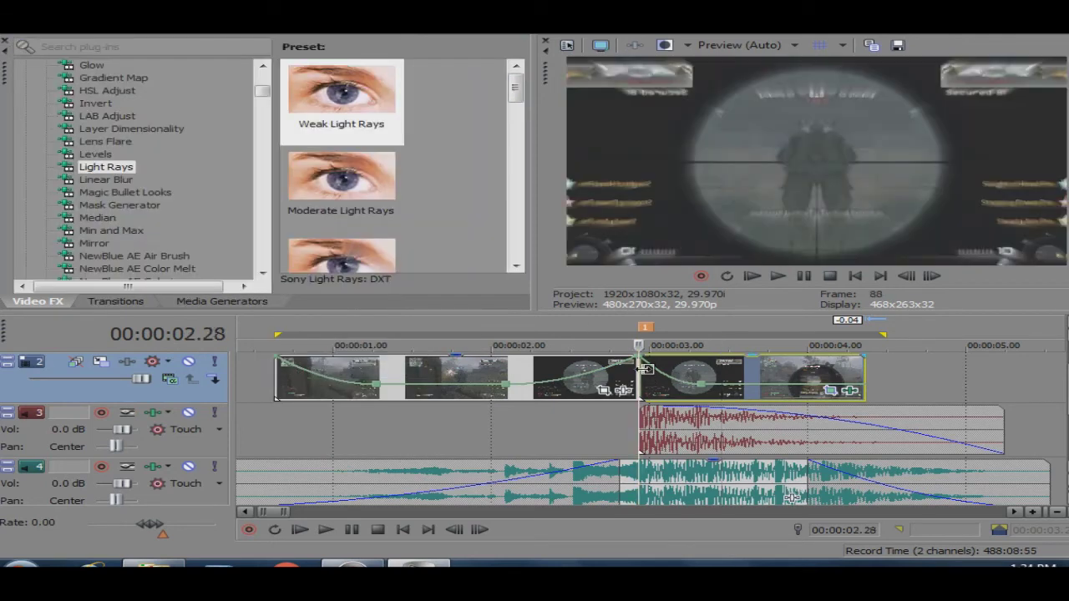
key(space)
key(space)
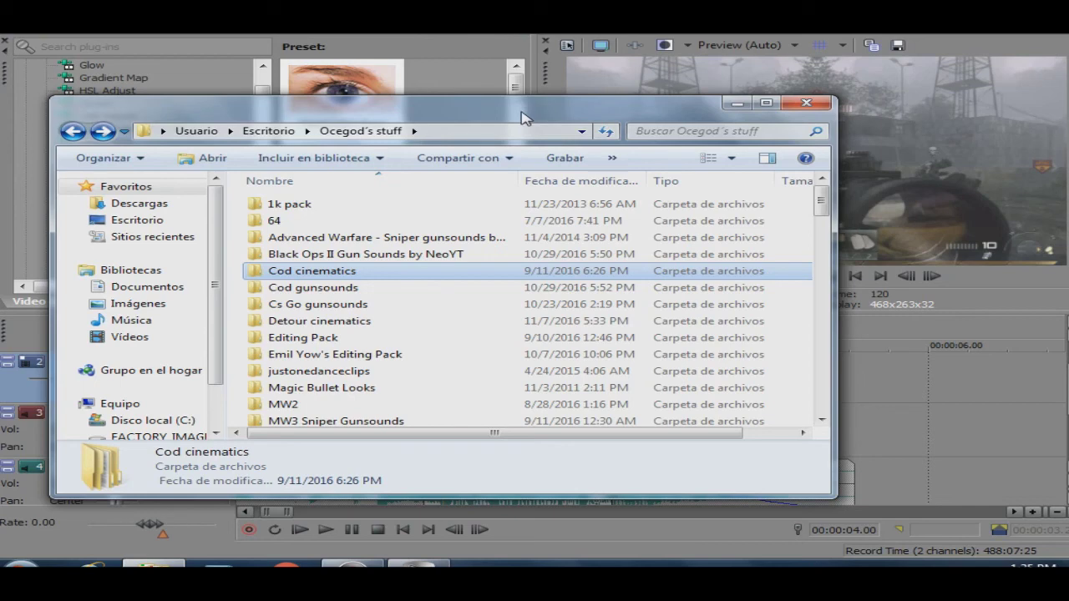
click(739, 102)
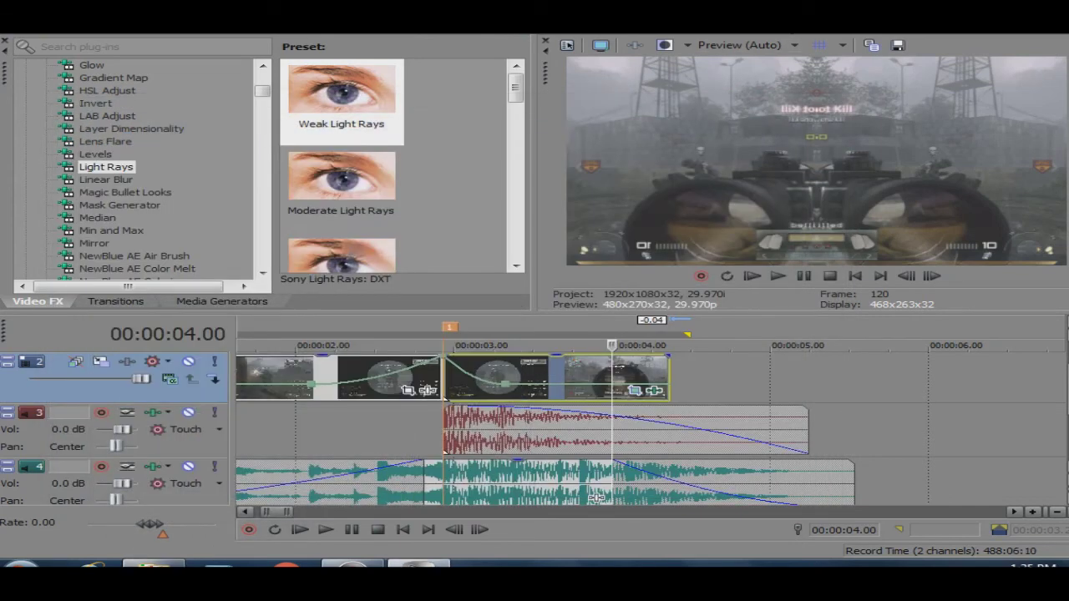